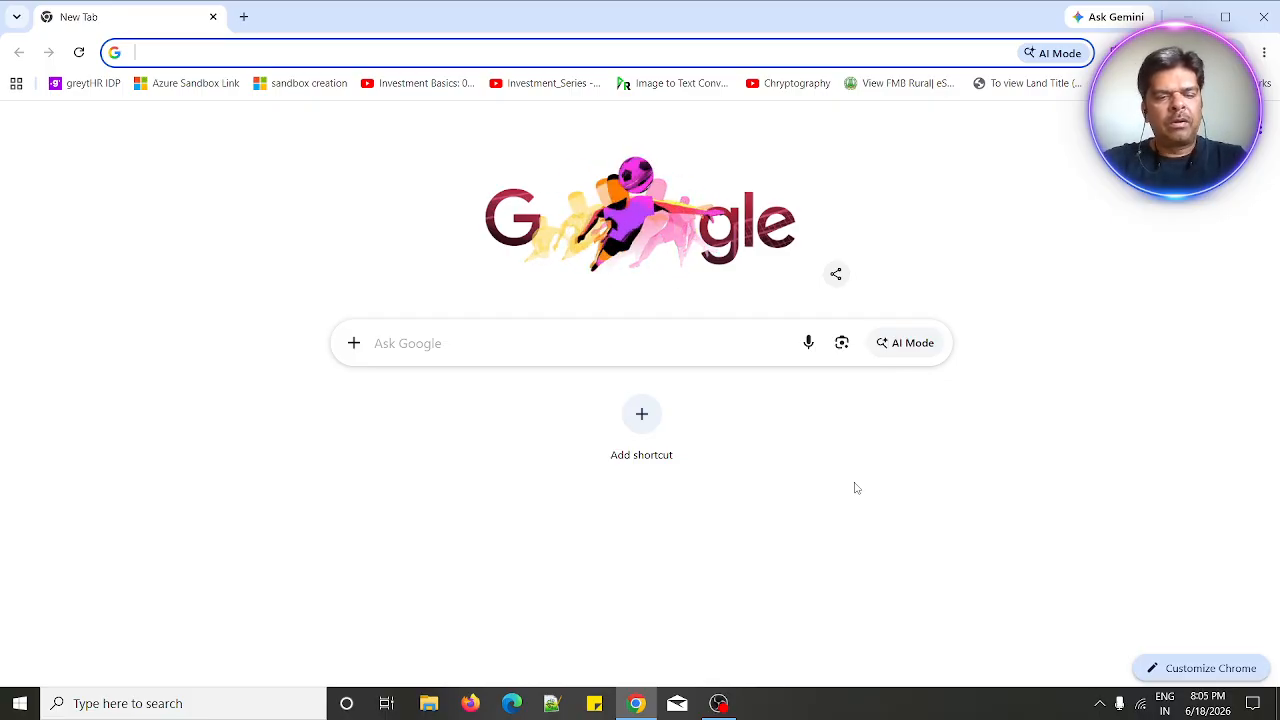
# - Search Google for "visual studio code download"
pyautogui.hotkey('ctrl', 'v')
pyautogui.write('visua')
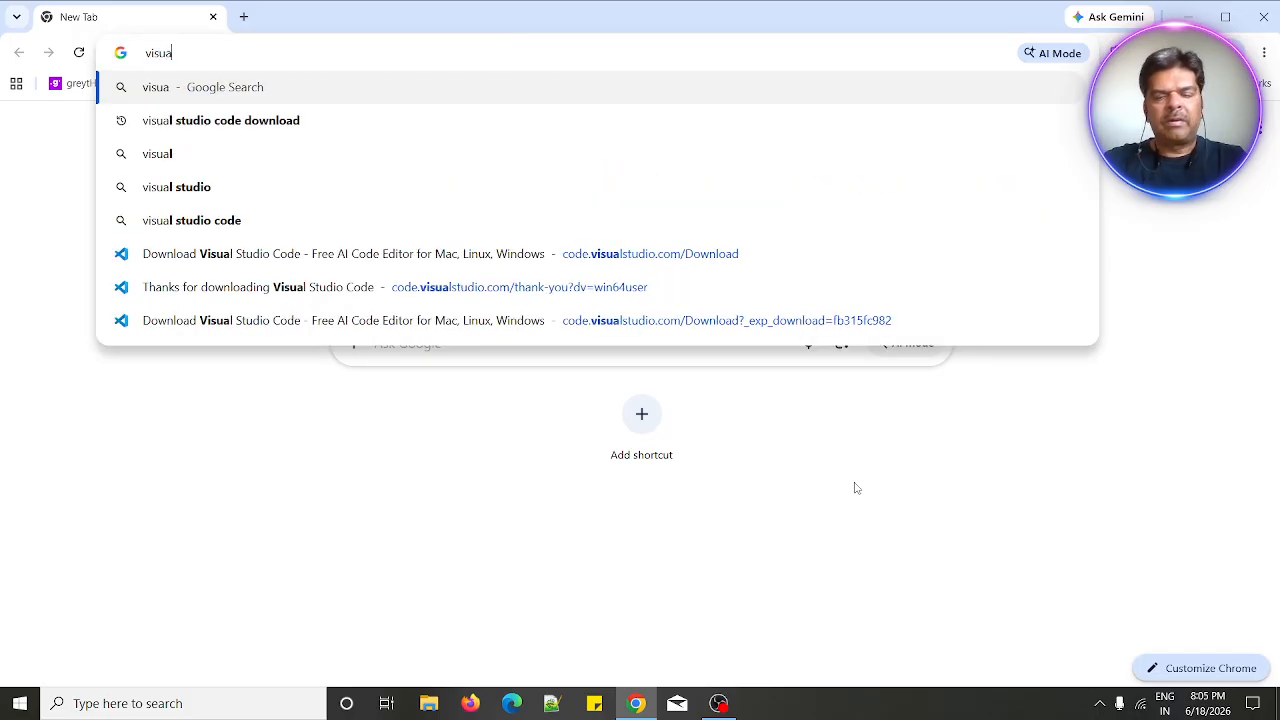
pyautogui.press('Down')
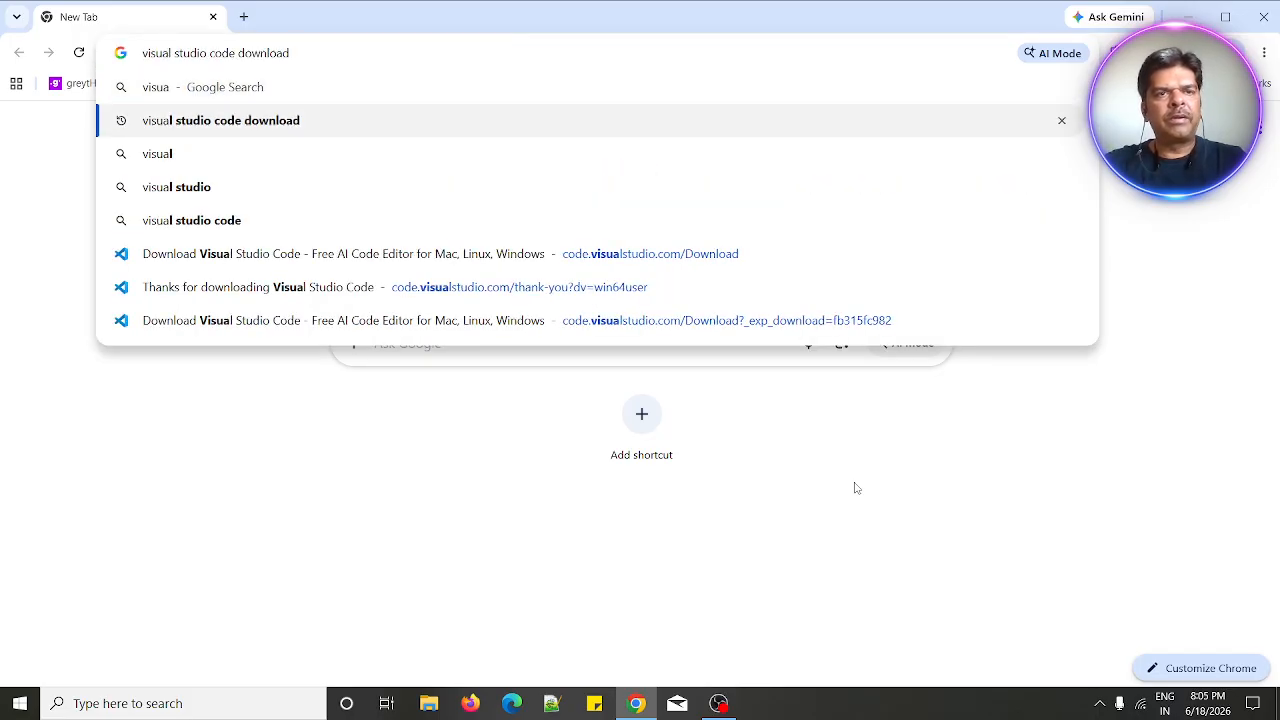
pyautogui.press('Return')
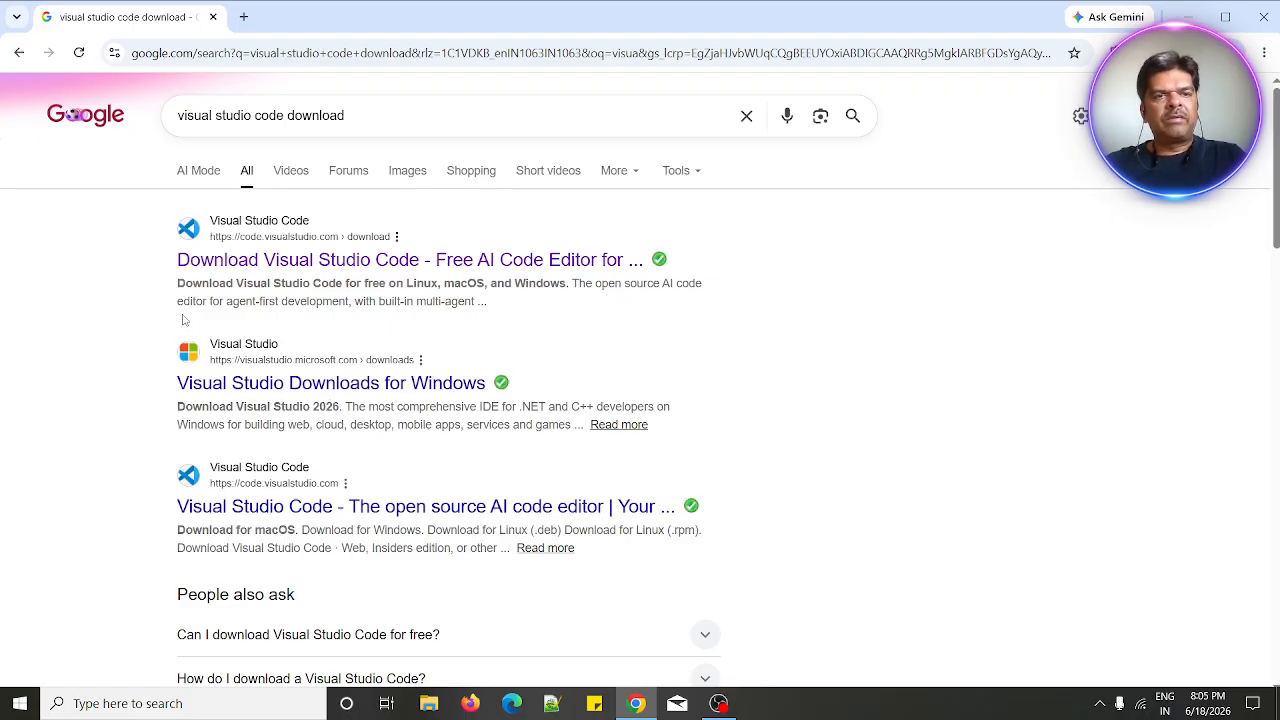
# - Open the Visual Studio Code download page and download the Windows installer
pyautogui.click(250, 230)
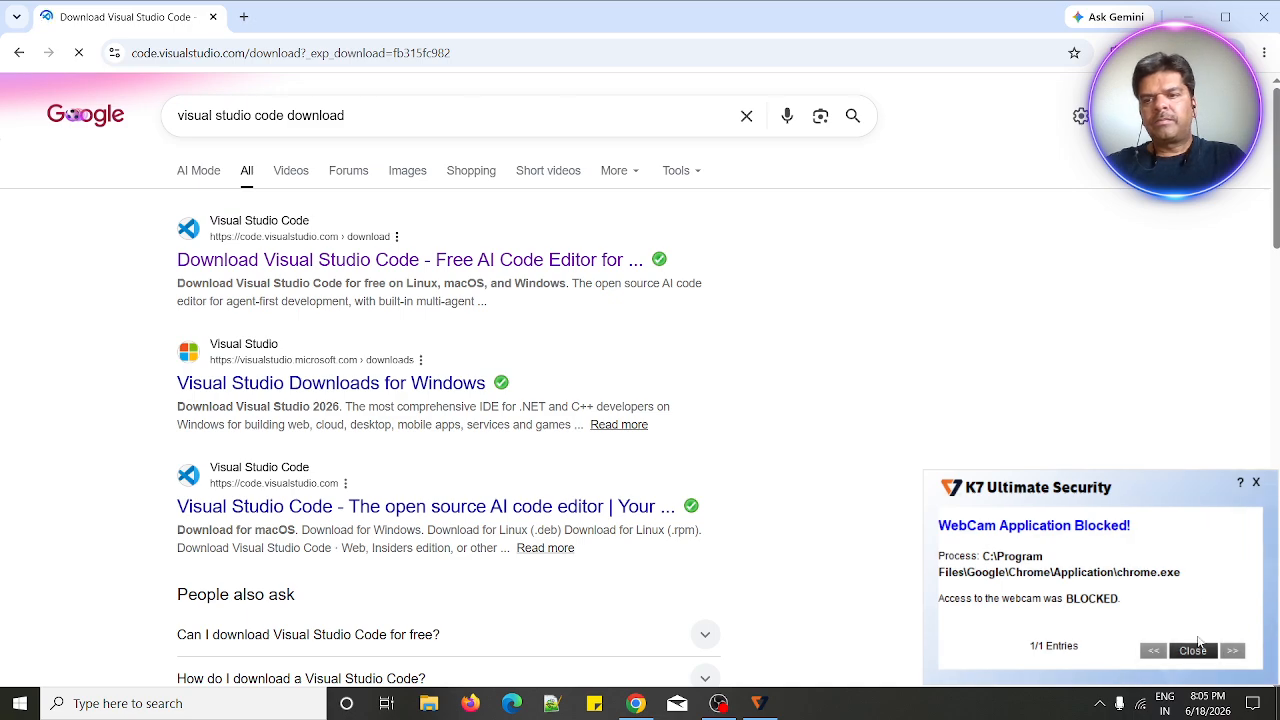
pyautogui.click(1192, 651)
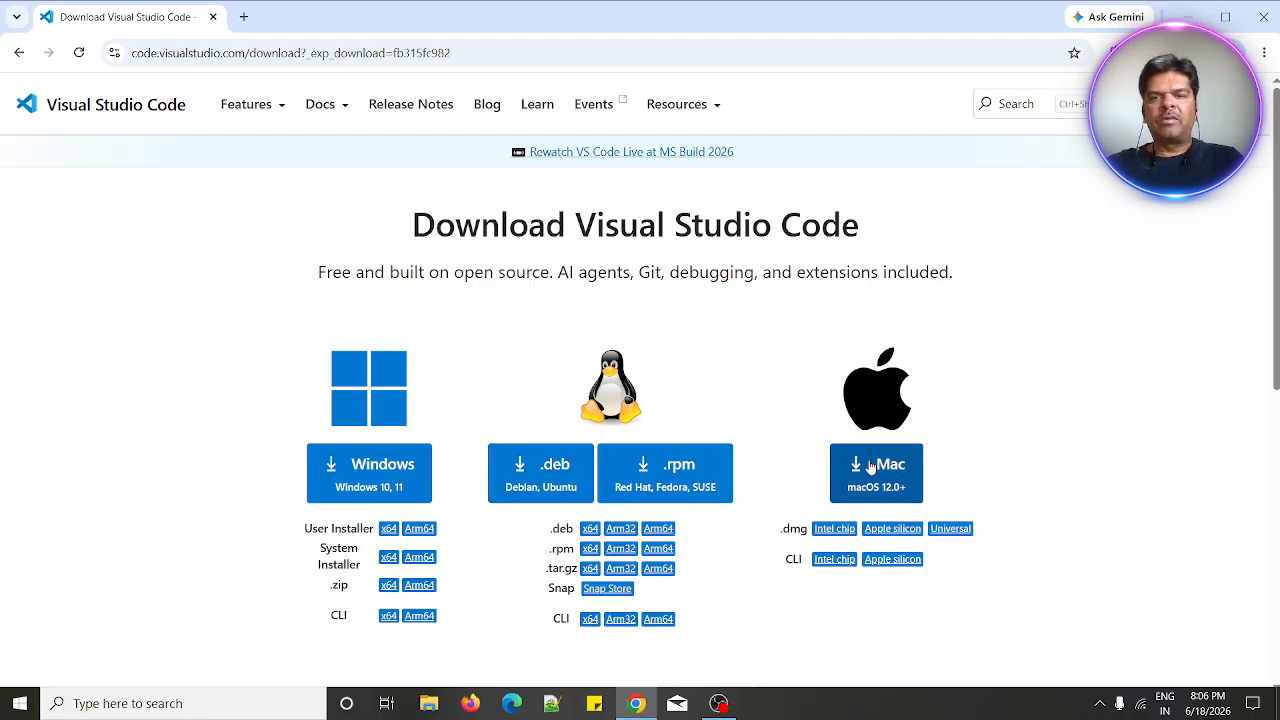
pyautogui.click(381, 475)
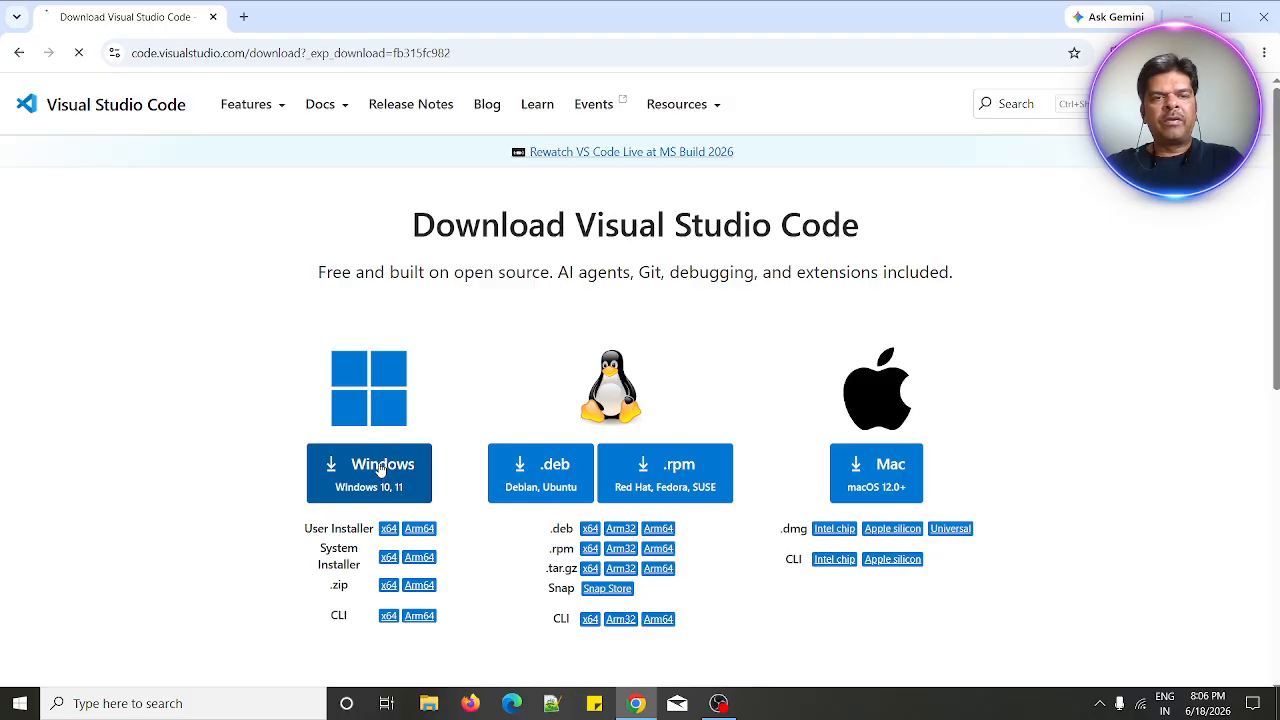
pyautogui.scroll(-3, 514, 450)
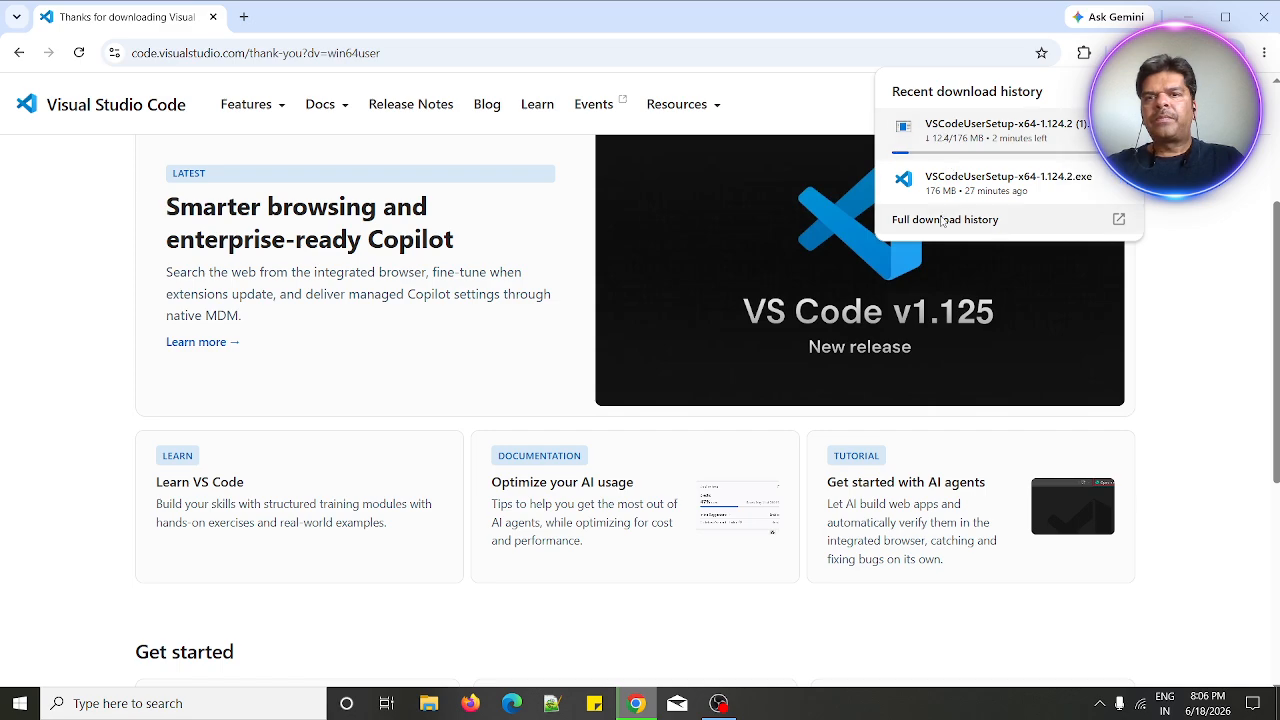
# - Launch the downloaded VSCodeUserSetup-x64-1.124.2 installer from the Downloads folder
pyautogui.moveTo(1070, 132)
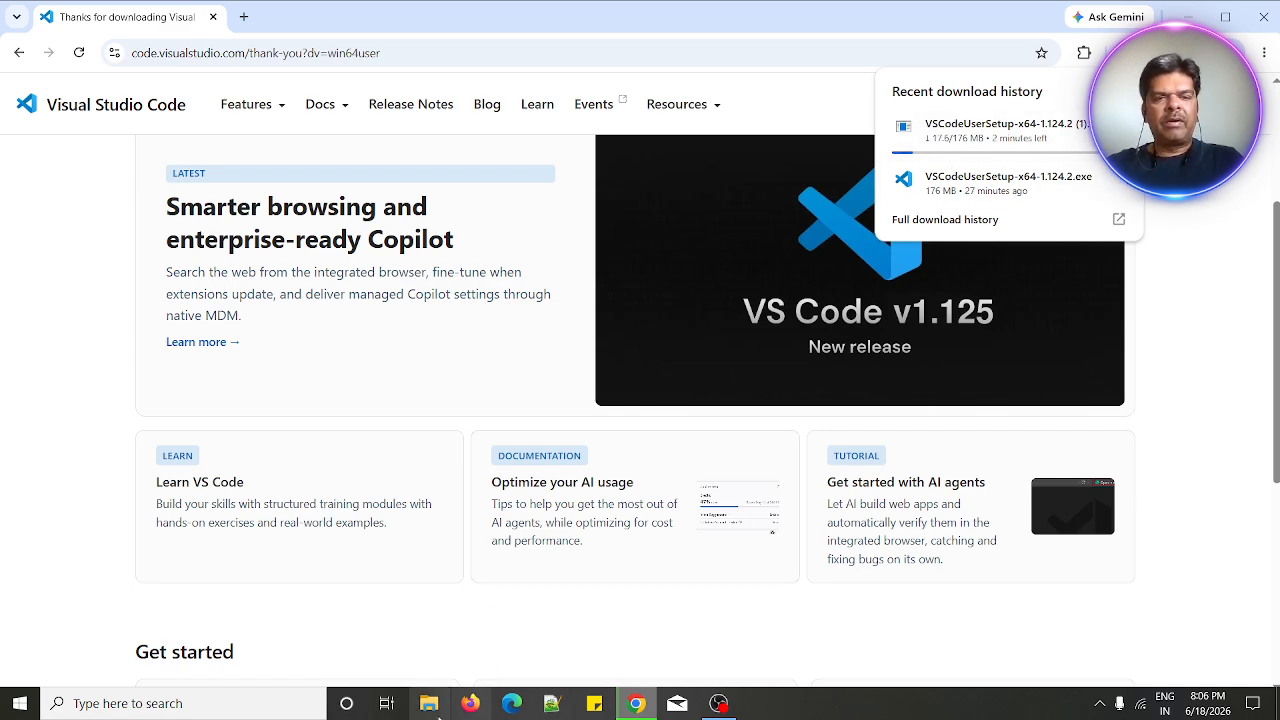
pyautogui.press('super+e')
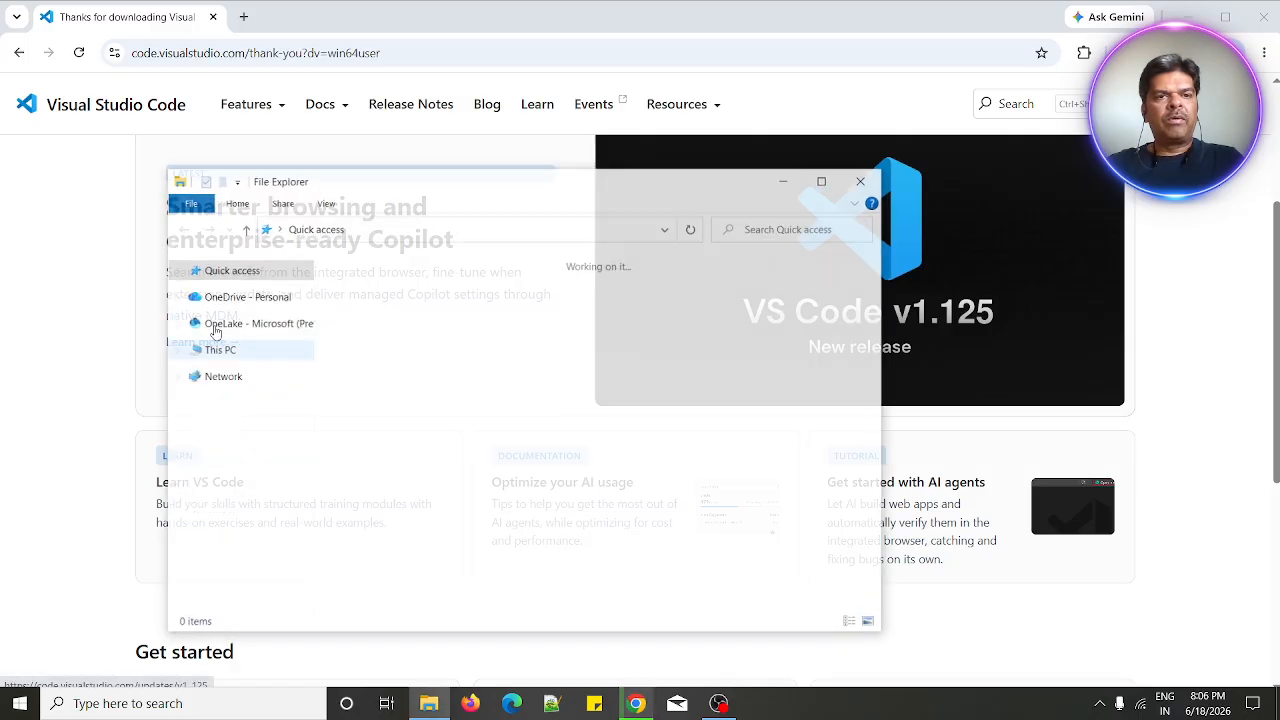
pyautogui.click(245, 315)
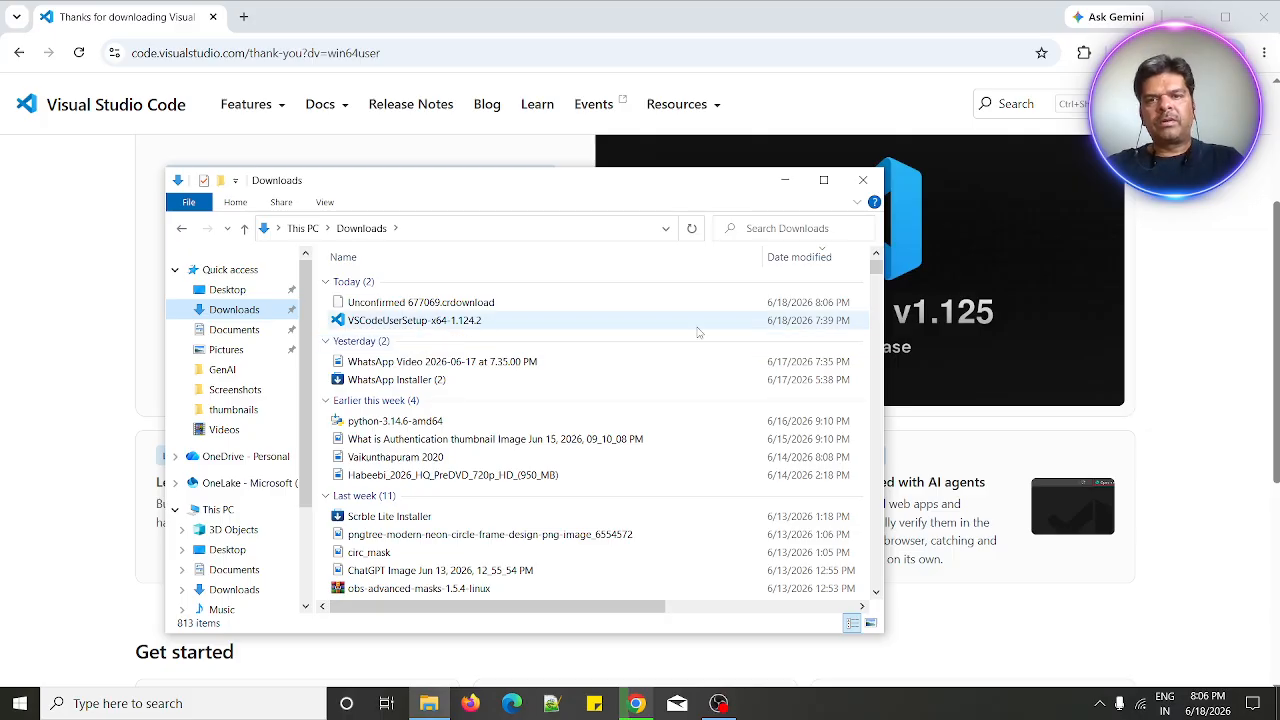
pyautogui.click(435, 321)
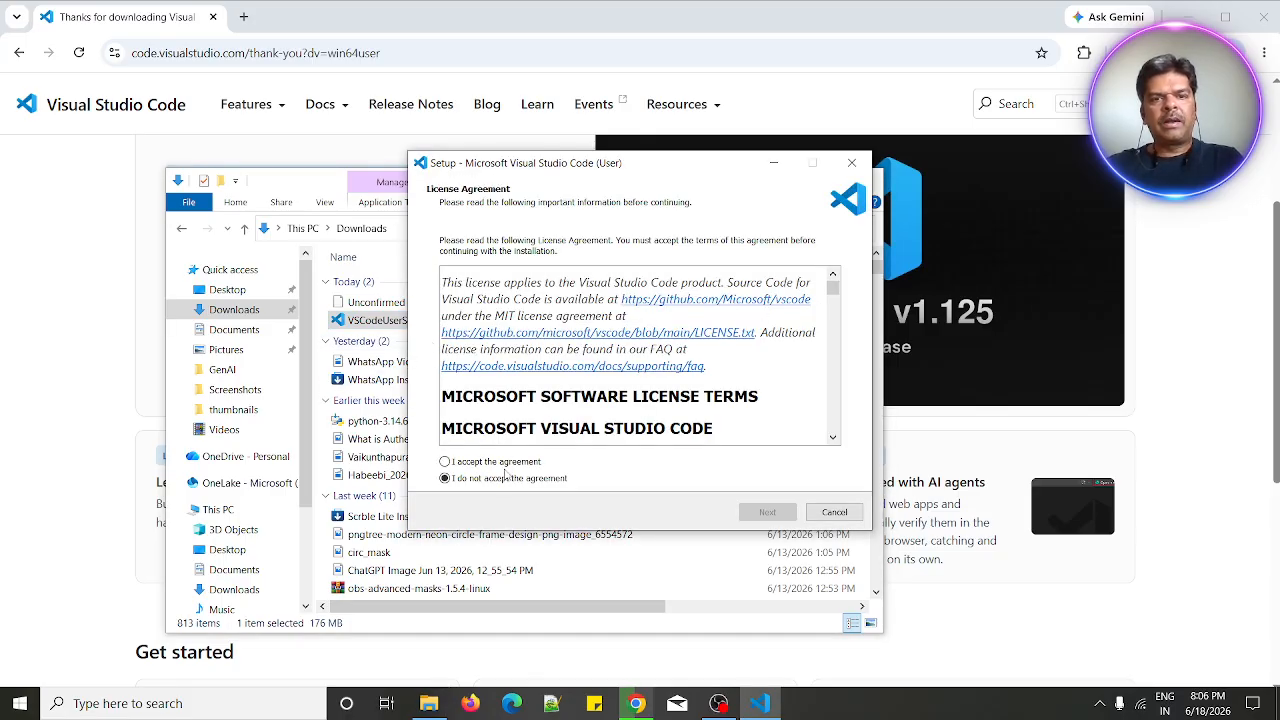
# - Accept the license agreement and install with the default location, Start Menu folder and additional tasks
pyautogui.click(477, 465)
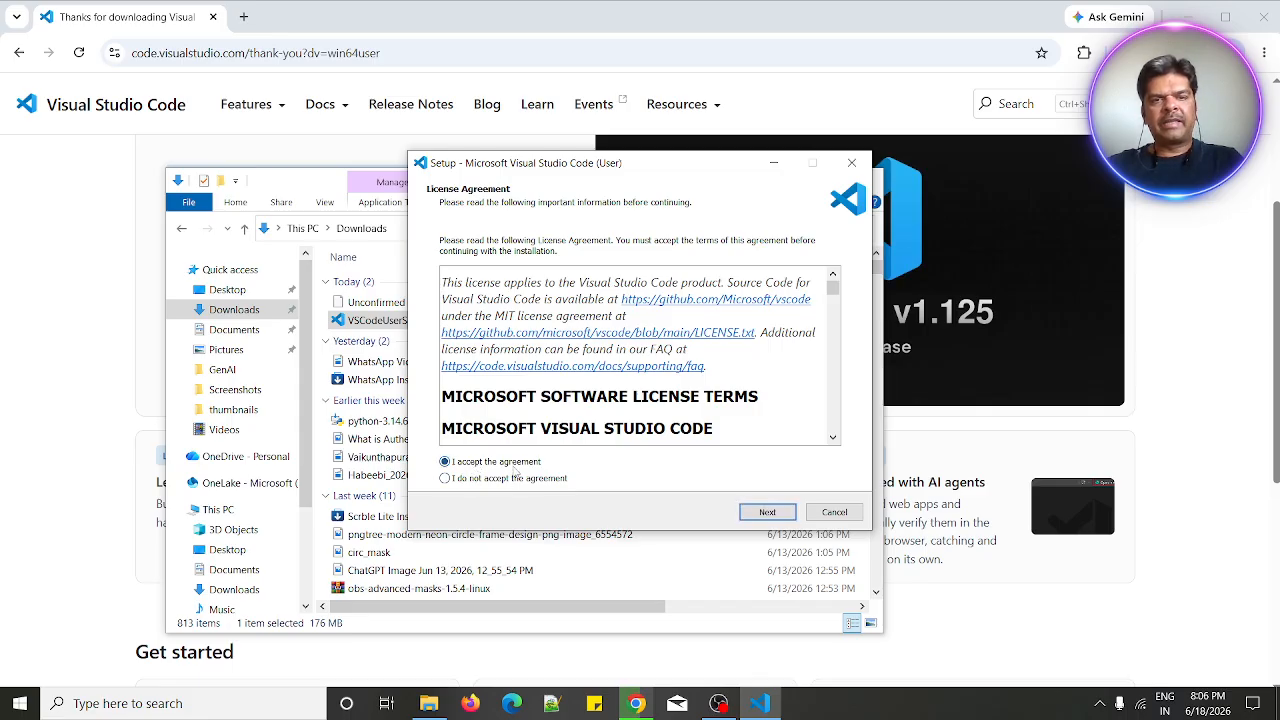
pyautogui.click(766, 512)
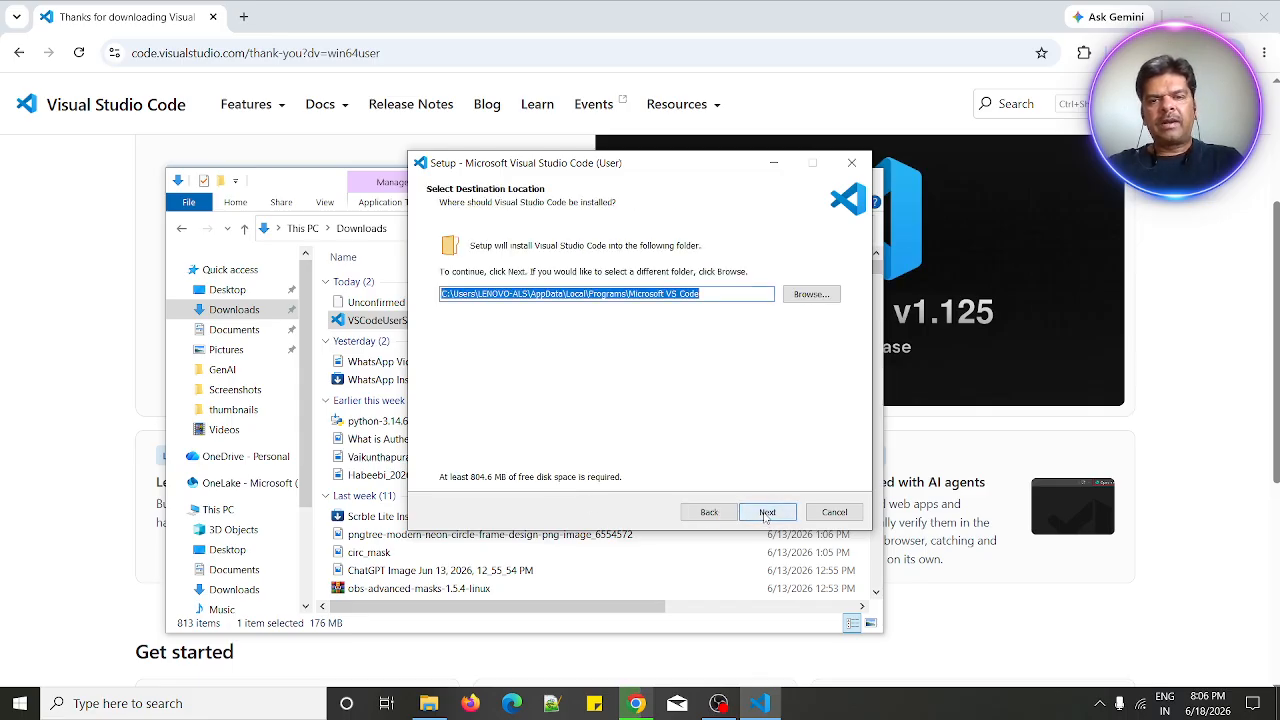
pyautogui.click(766, 512)
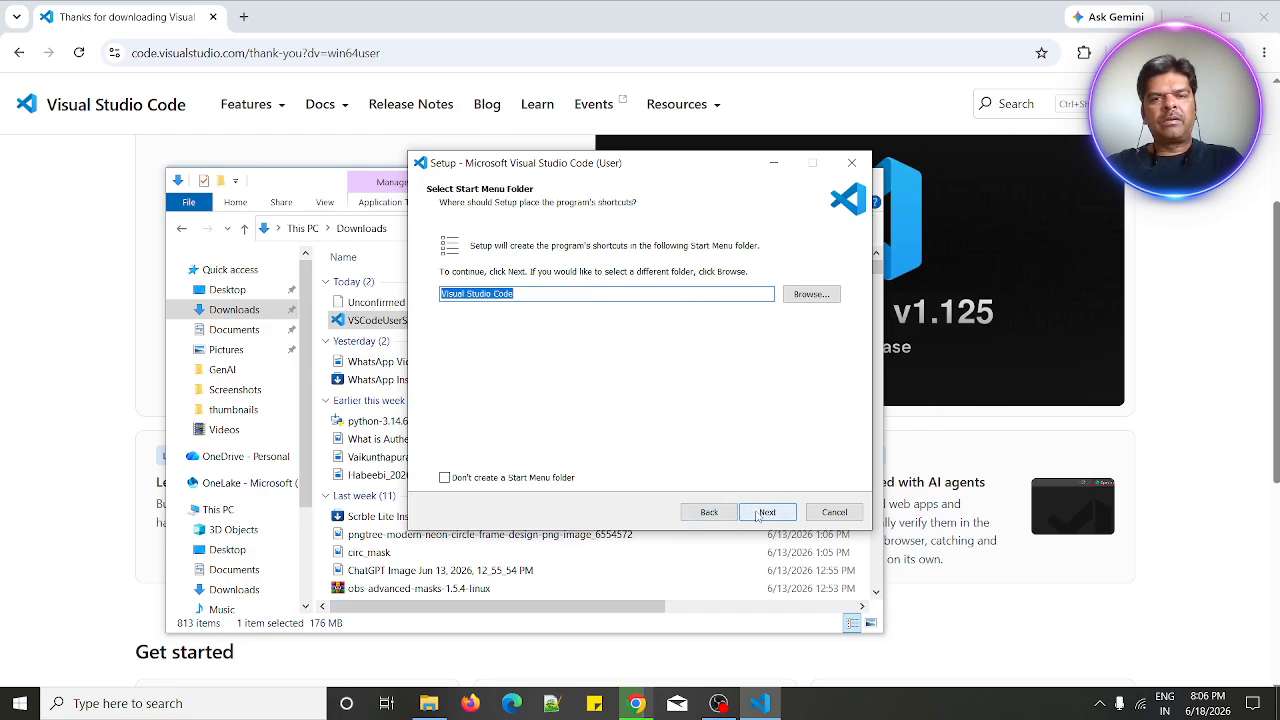
pyautogui.click(766, 513)
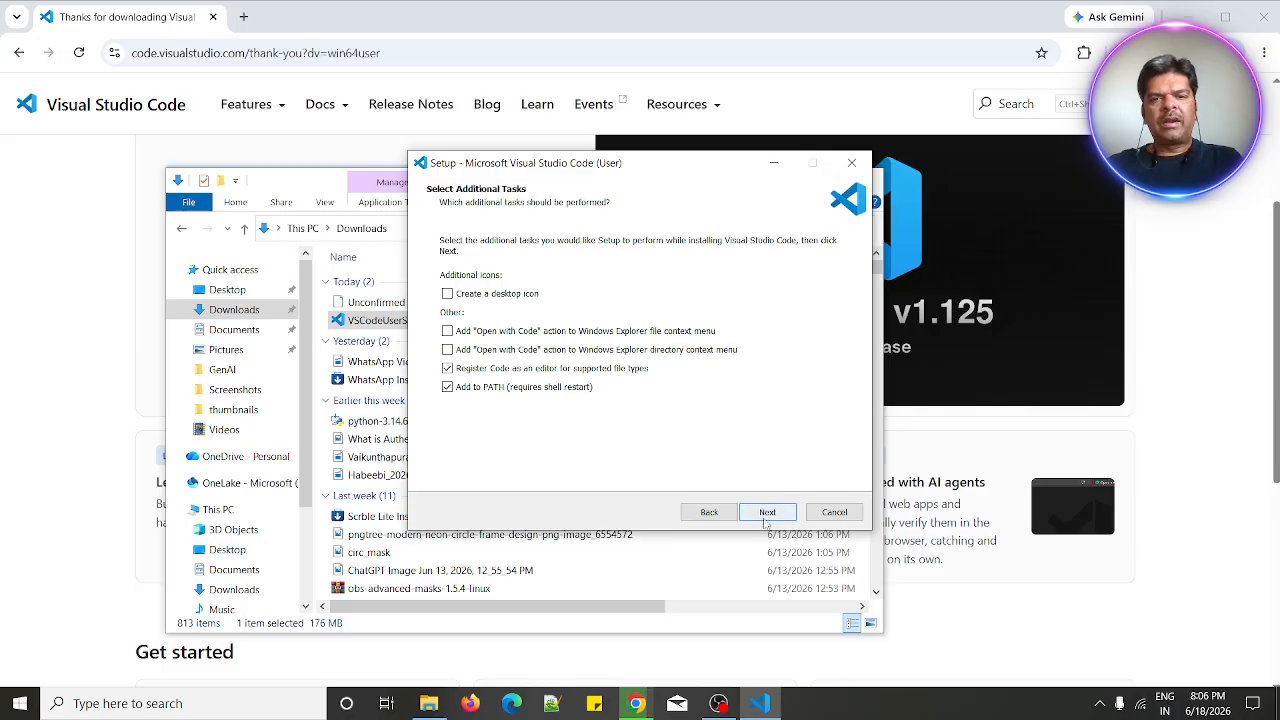
pyautogui.click(766, 515)
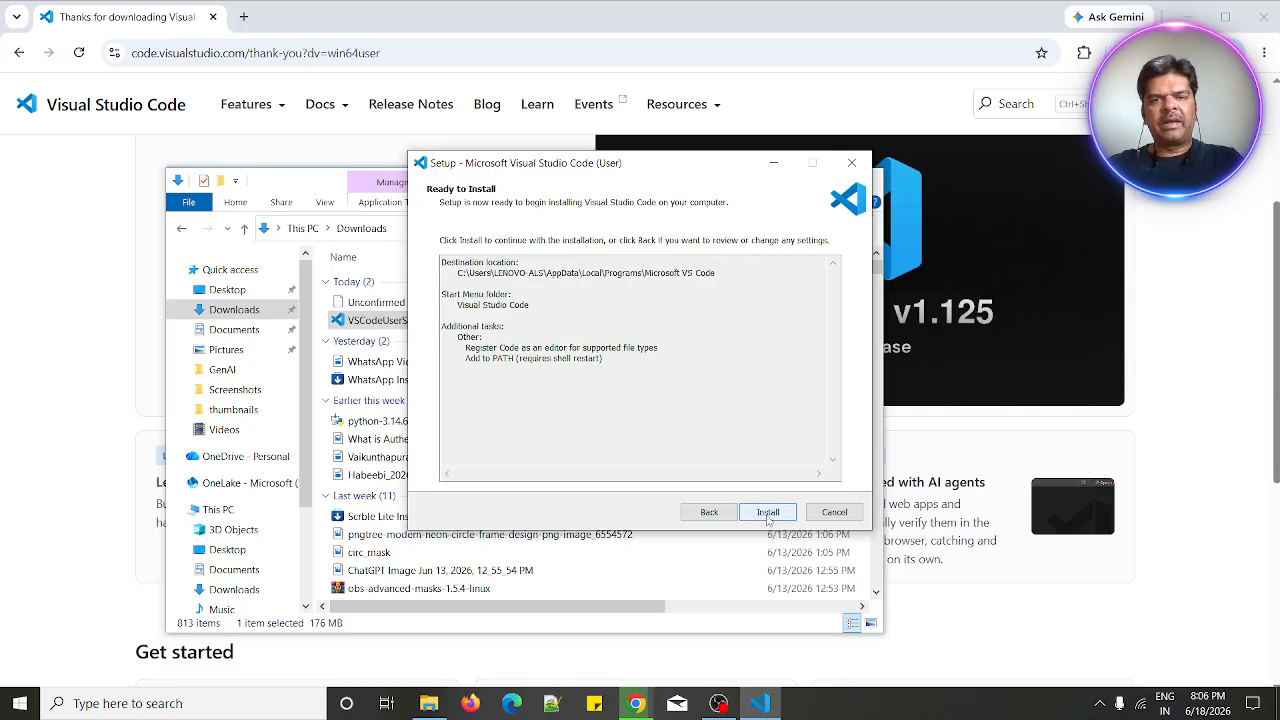
pyautogui.click(767, 513)
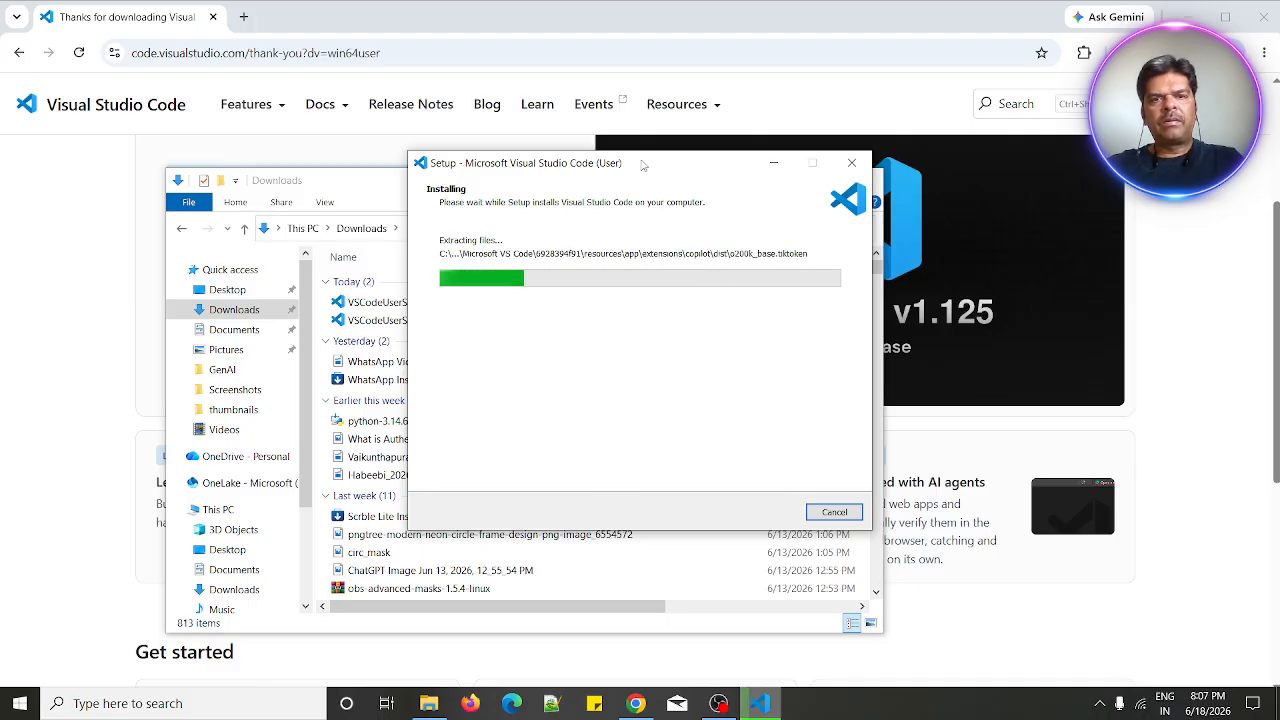
# - Finish the setup wizard with Launch Visual Studio Code checked
pyautogui.moveTo(647, 164); pyautogui.dragTo(869, 166)
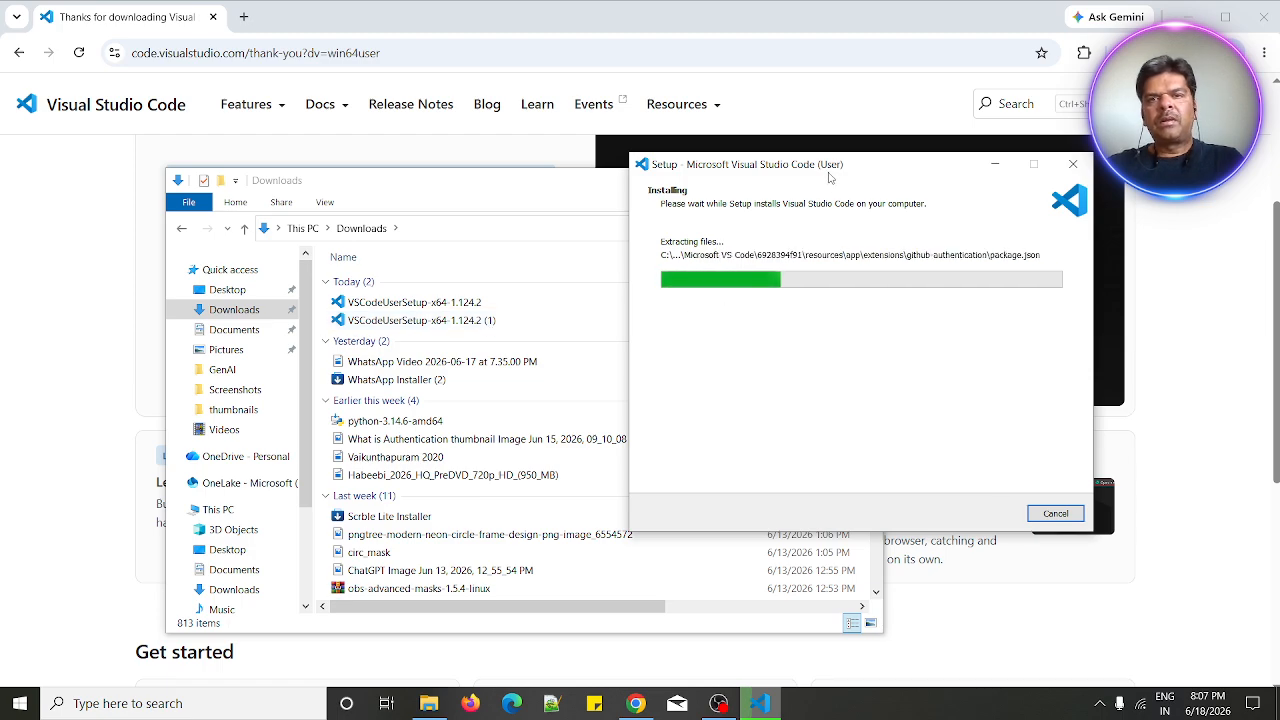
pyautogui.moveTo(831, 178); pyautogui.dragTo(504, 196)
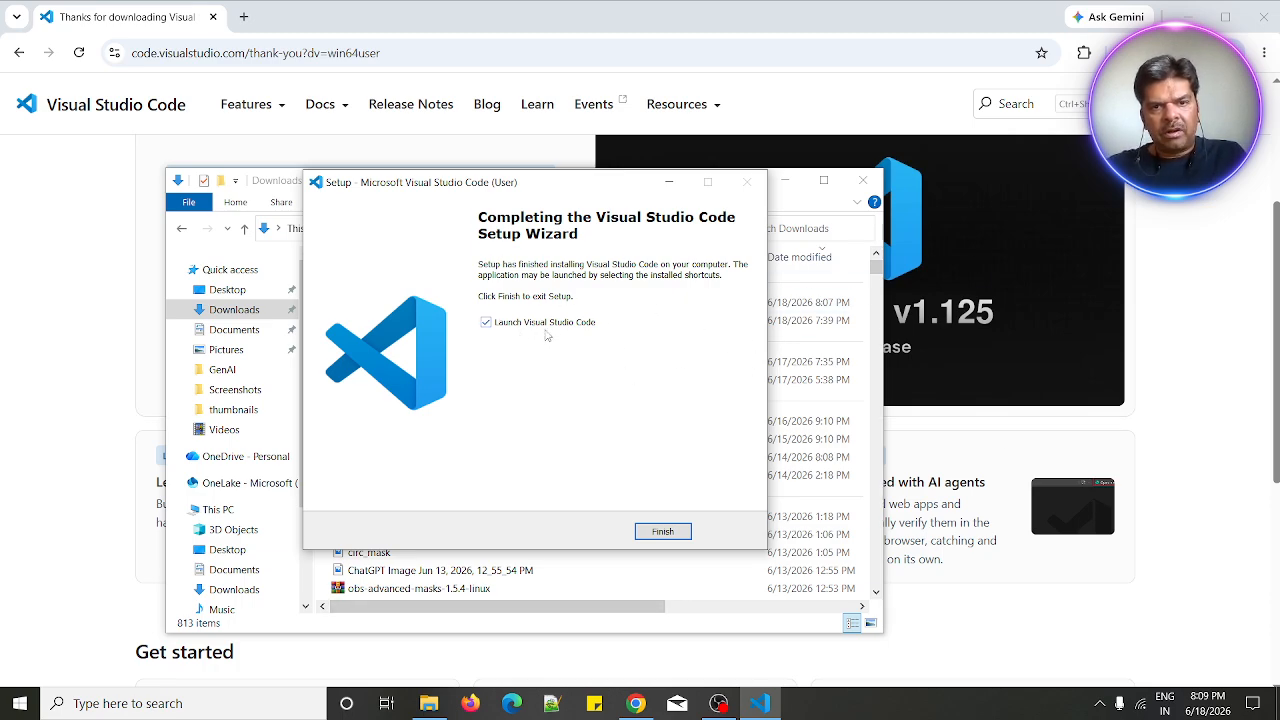
pyautogui.click(662, 532)
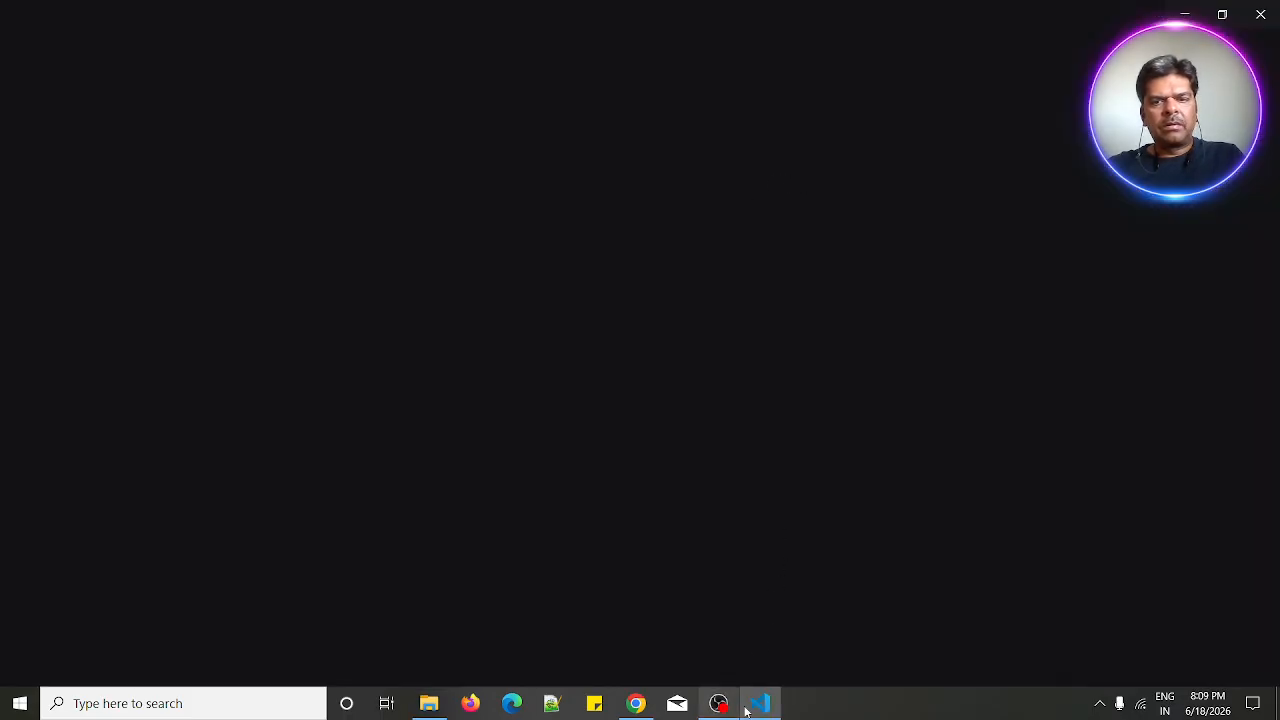
# - Switch to Visual Studio Code and close the Welcome tab
pyautogui.click(762, 706)
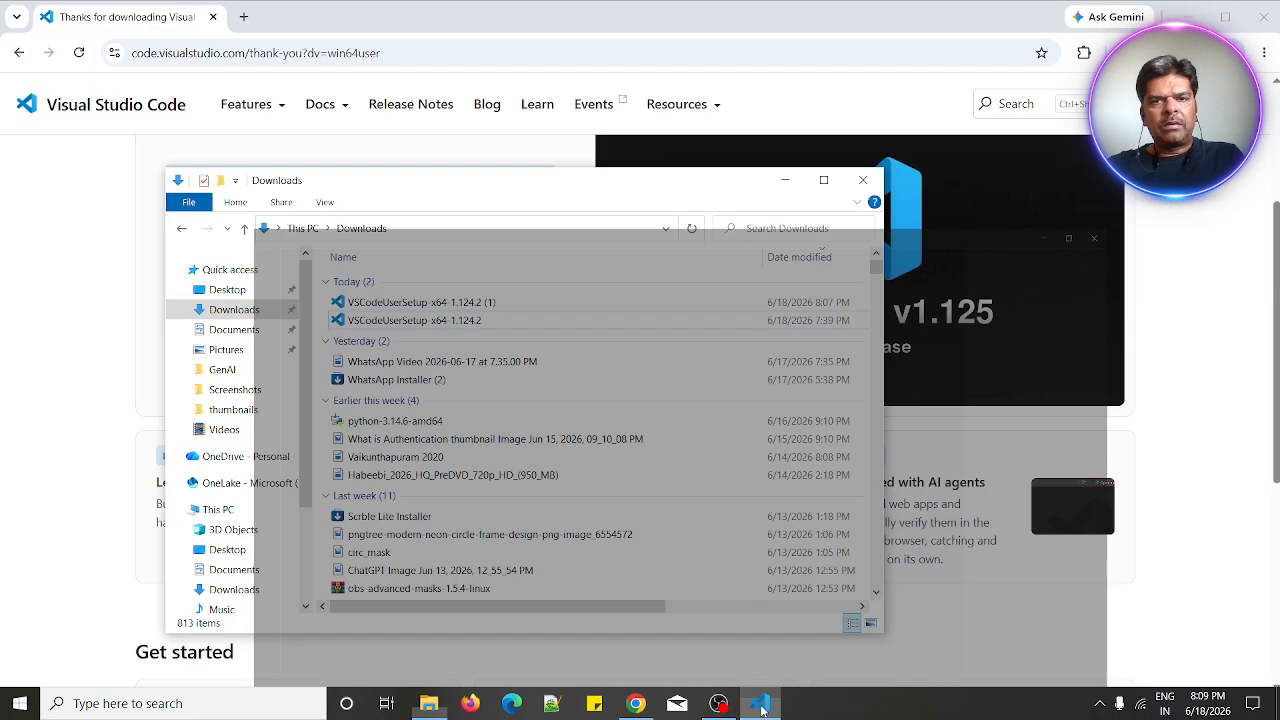
pyautogui.click(760, 706)
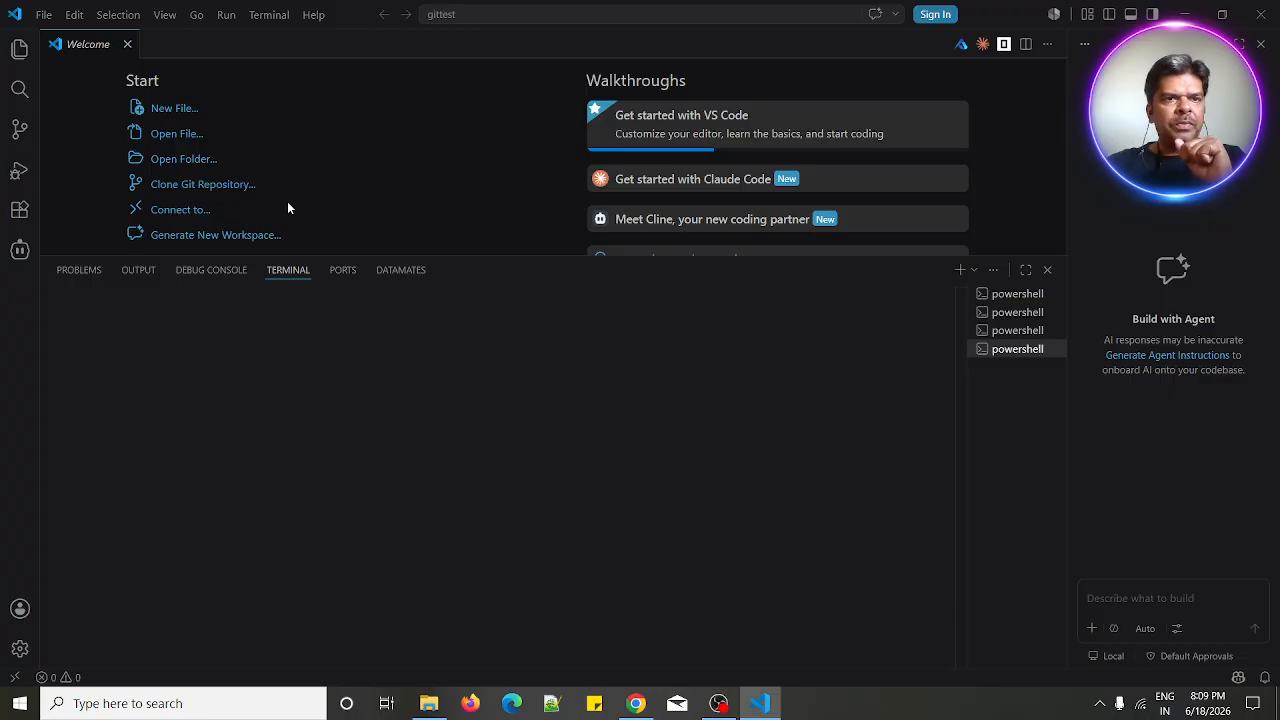
pyautogui.click(127, 45)
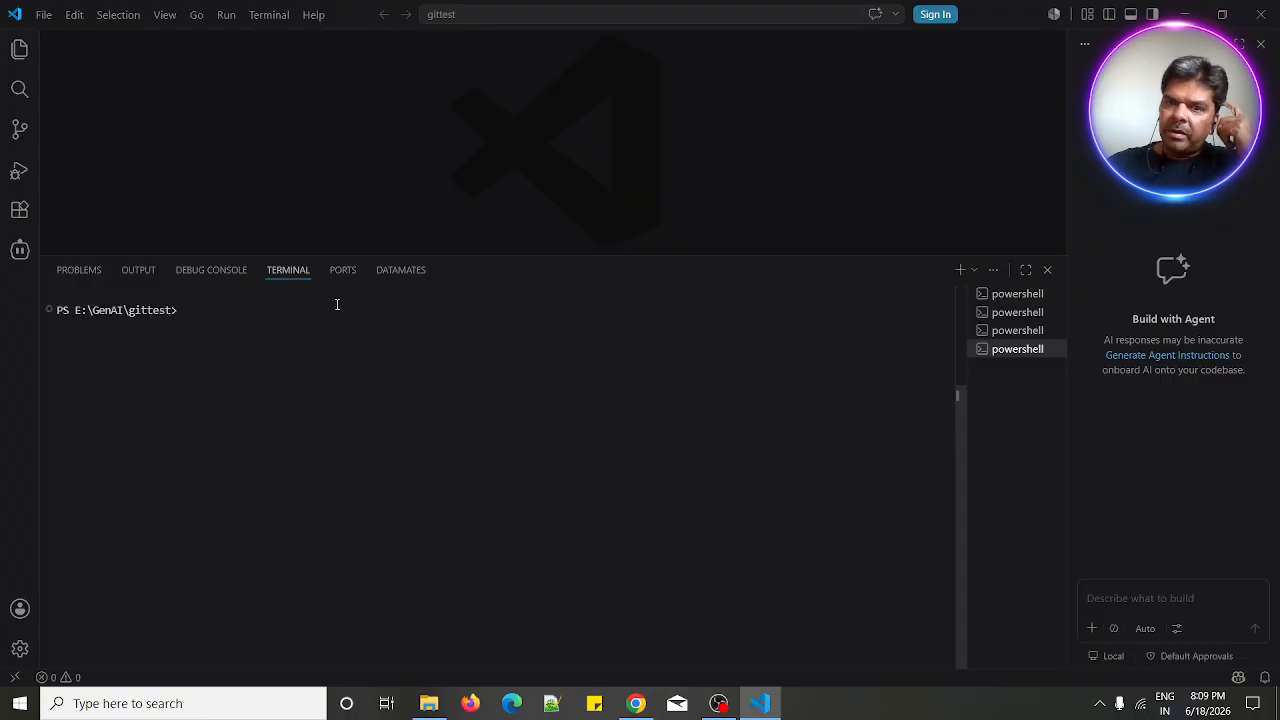
# - Close the terminal panel and dismiss the Cline notification
pyautogui.click(1047, 270)
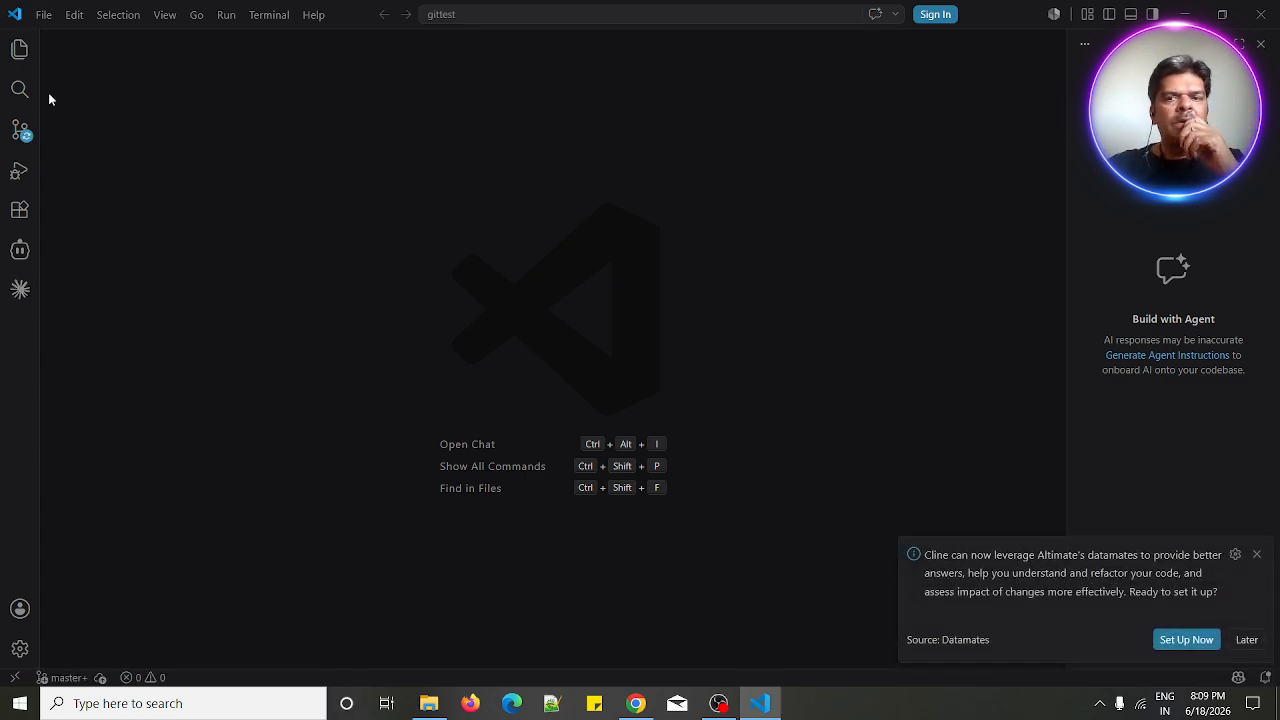
pyautogui.click(1257, 556)
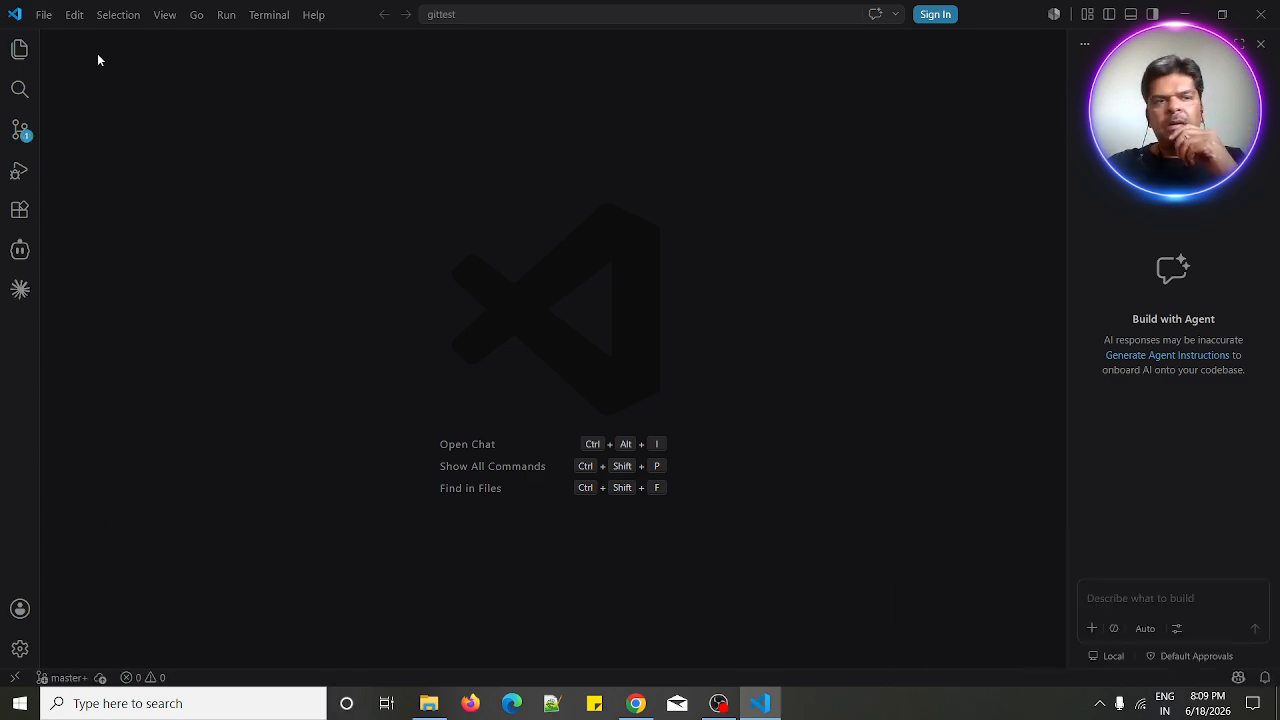
# - Open the Explorer sidebar
pyautogui.click(18, 55)
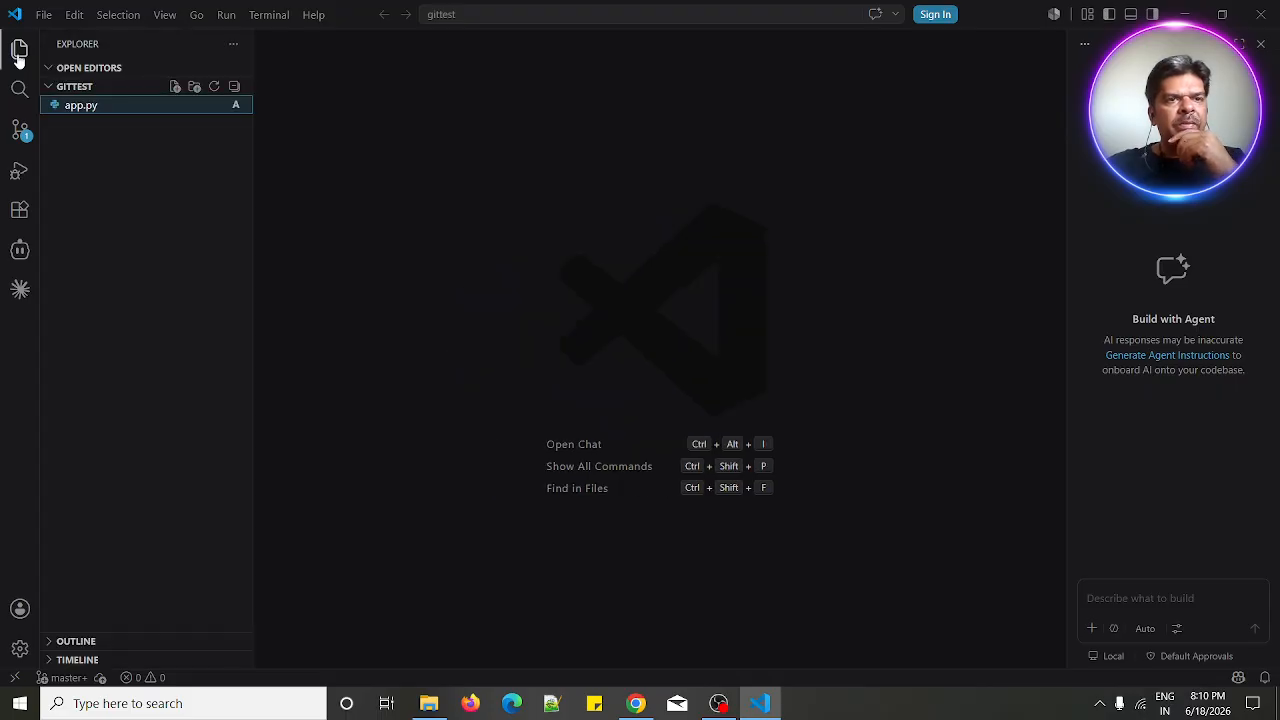
pyautogui.click(17, 58)
pyautogui.click(18, 58)
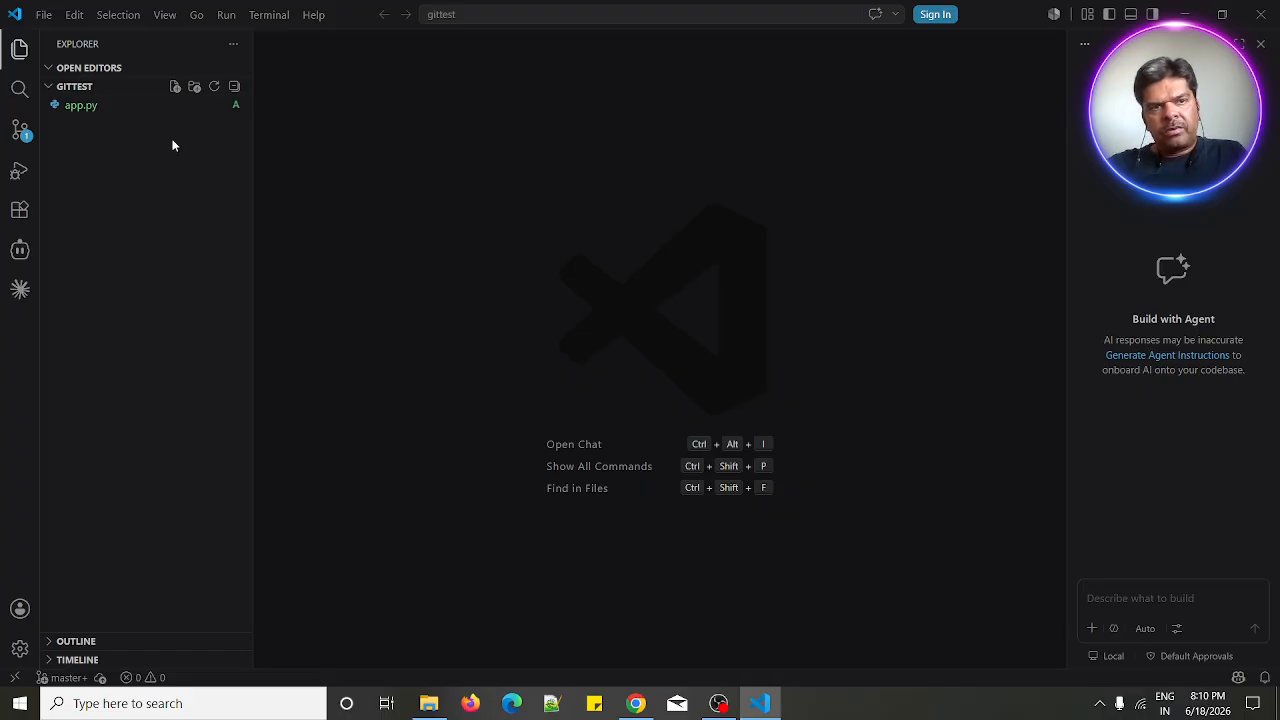
# - Create a new folder named Demo under E:\GenAI and open it as the workspace folder
pyautogui.click(43, 15)
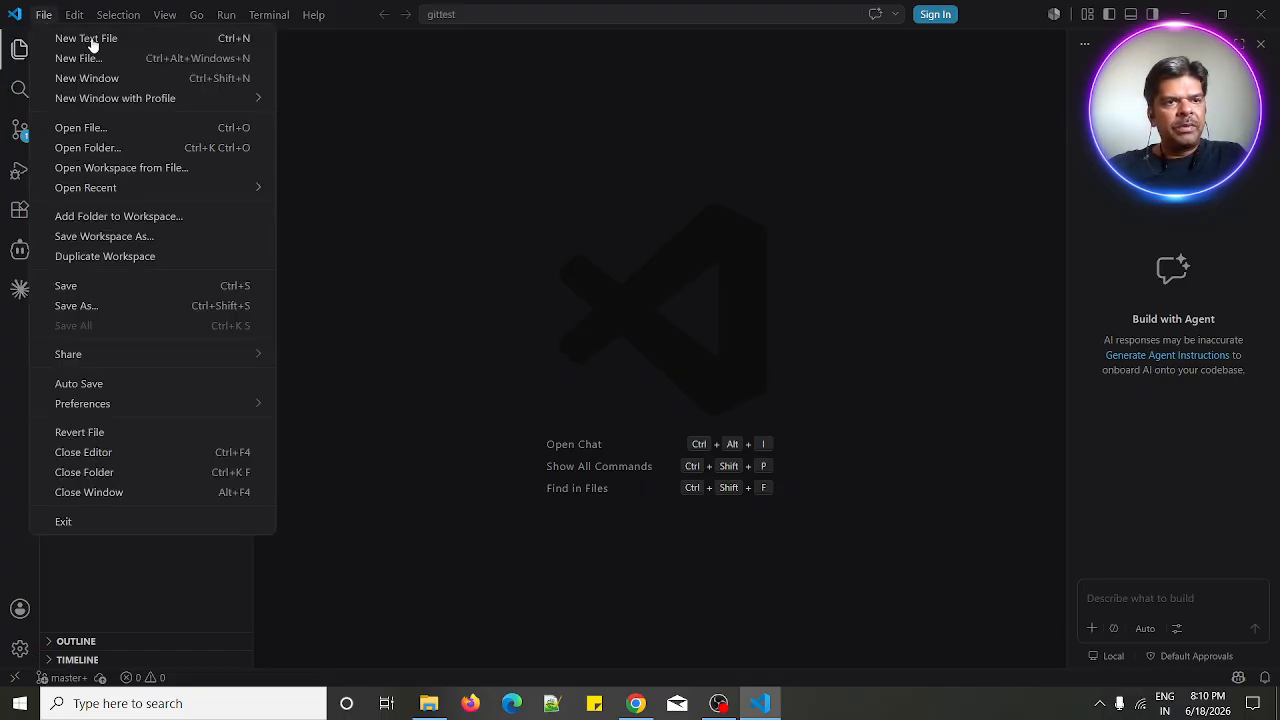
pyautogui.click(88, 148)
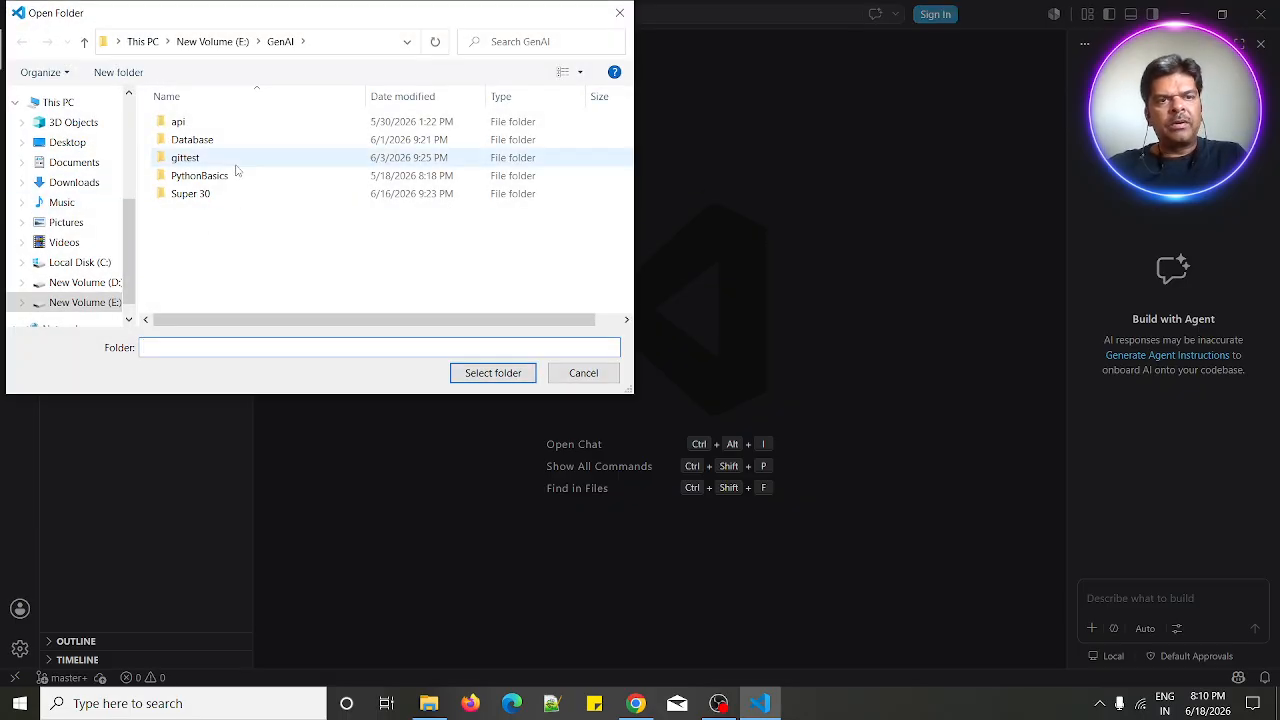
pyautogui.click(118, 73)
pyautogui.write('N')
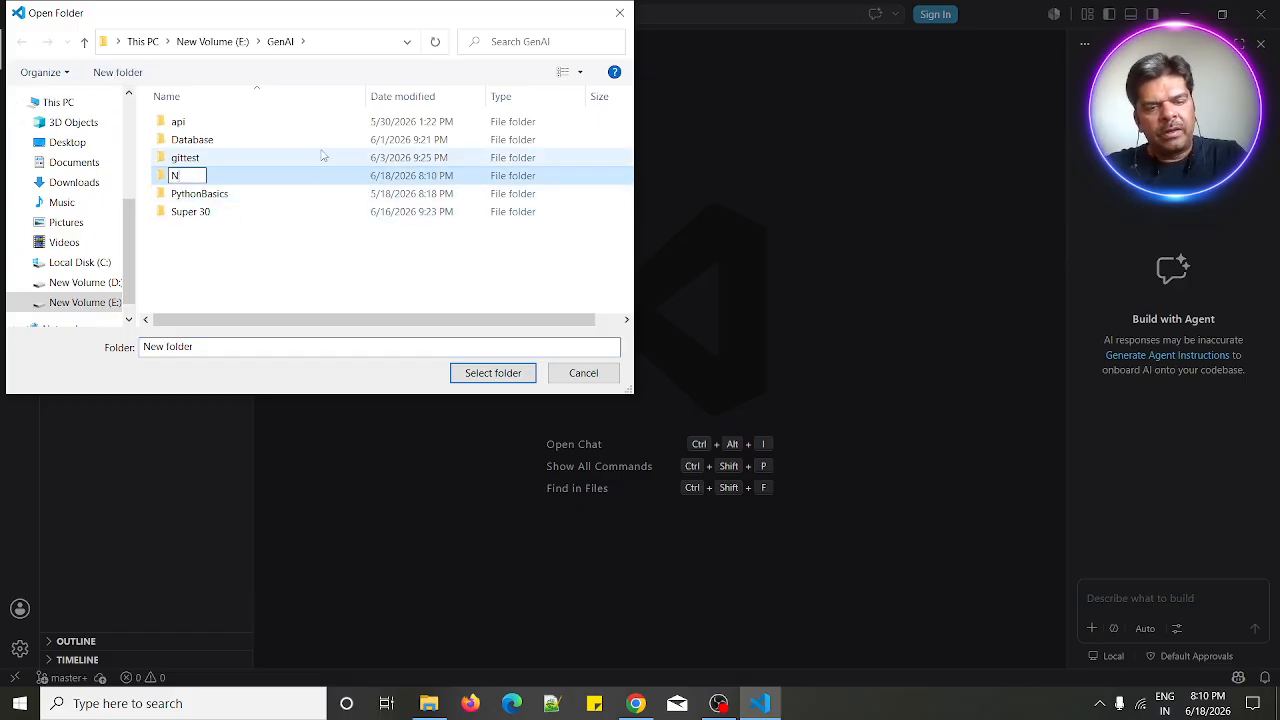
pyautogui.write('ew Foder')
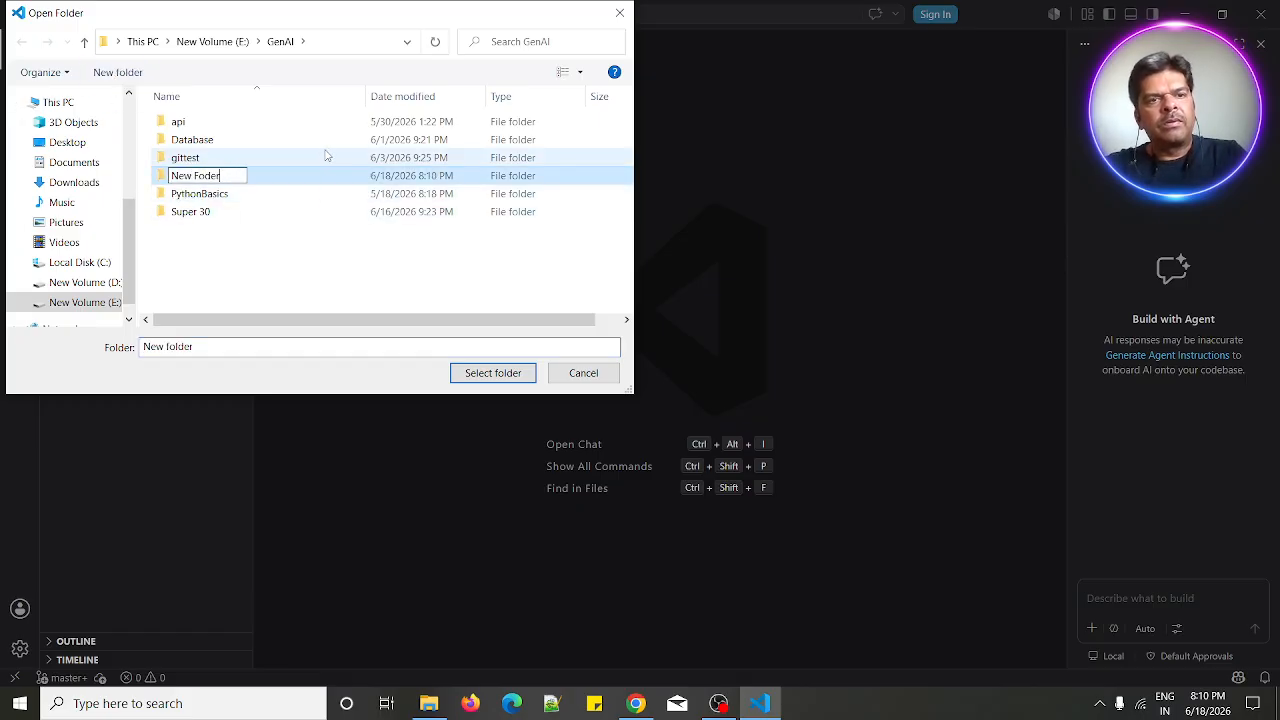
pyautogui.hotkey('ctrl', 'a')
pyautogui.write('Demo')
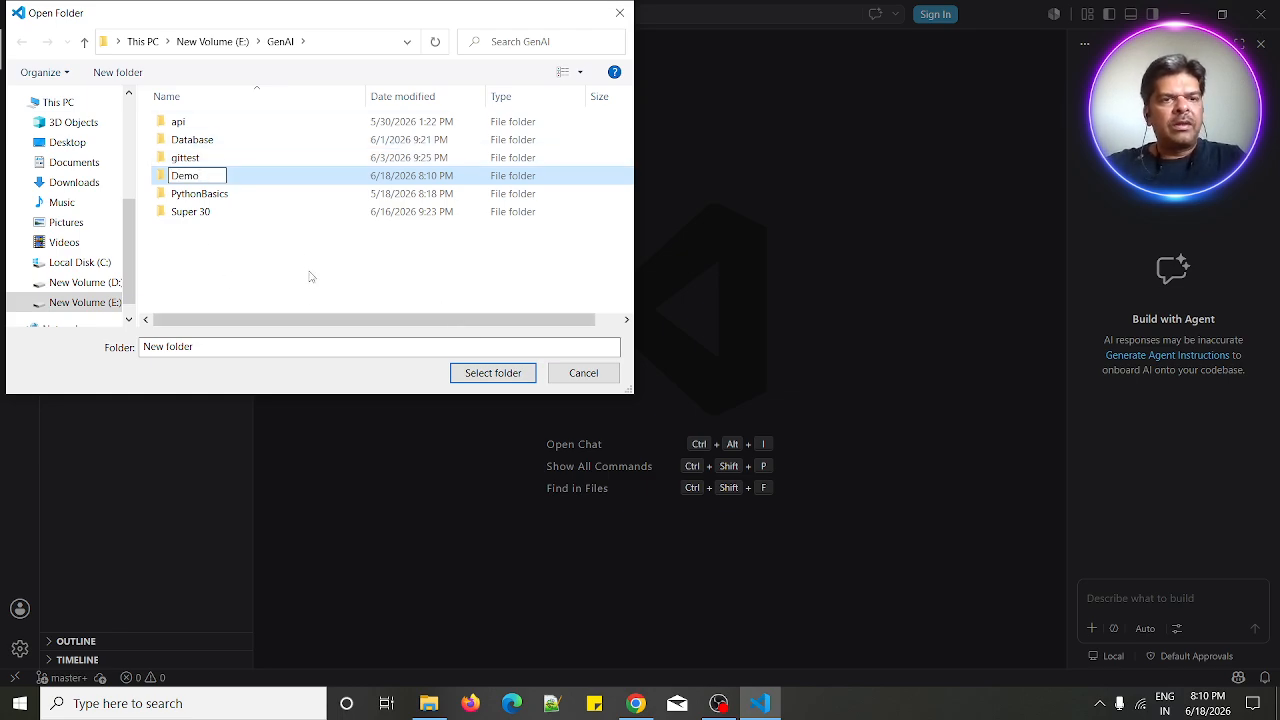
pyautogui.press('Return')
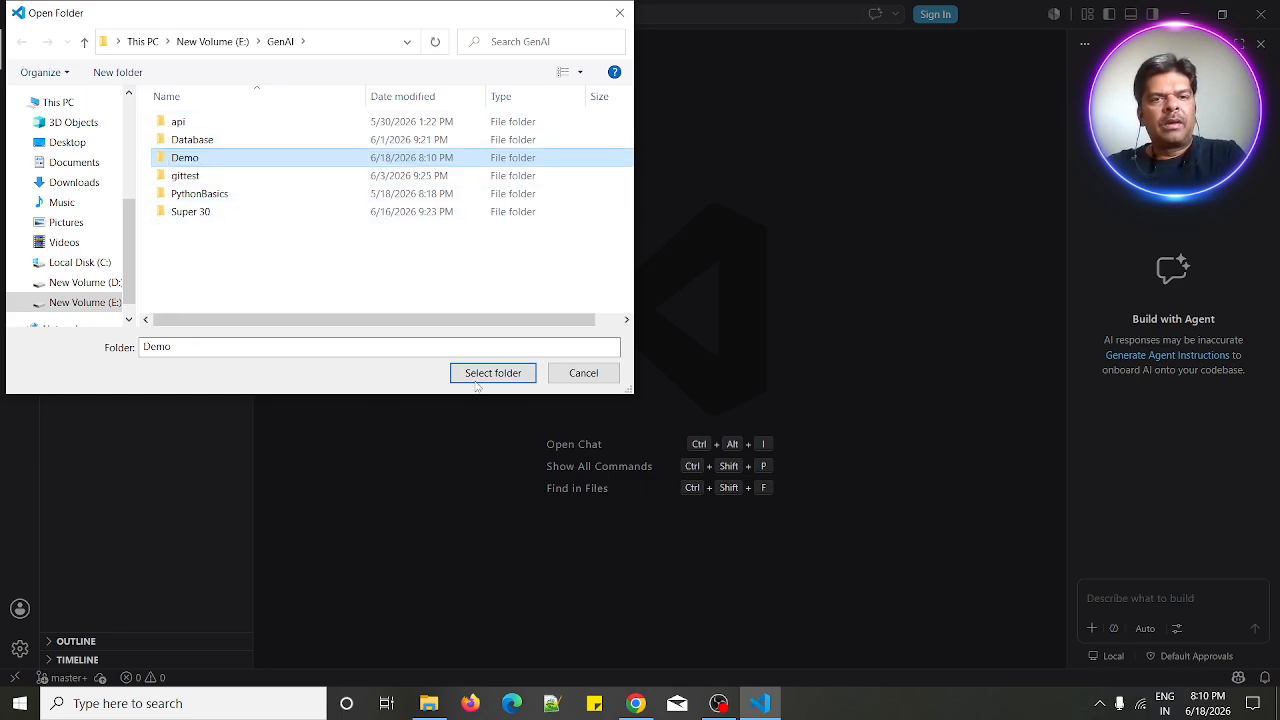
pyautogui.click(491, 373)
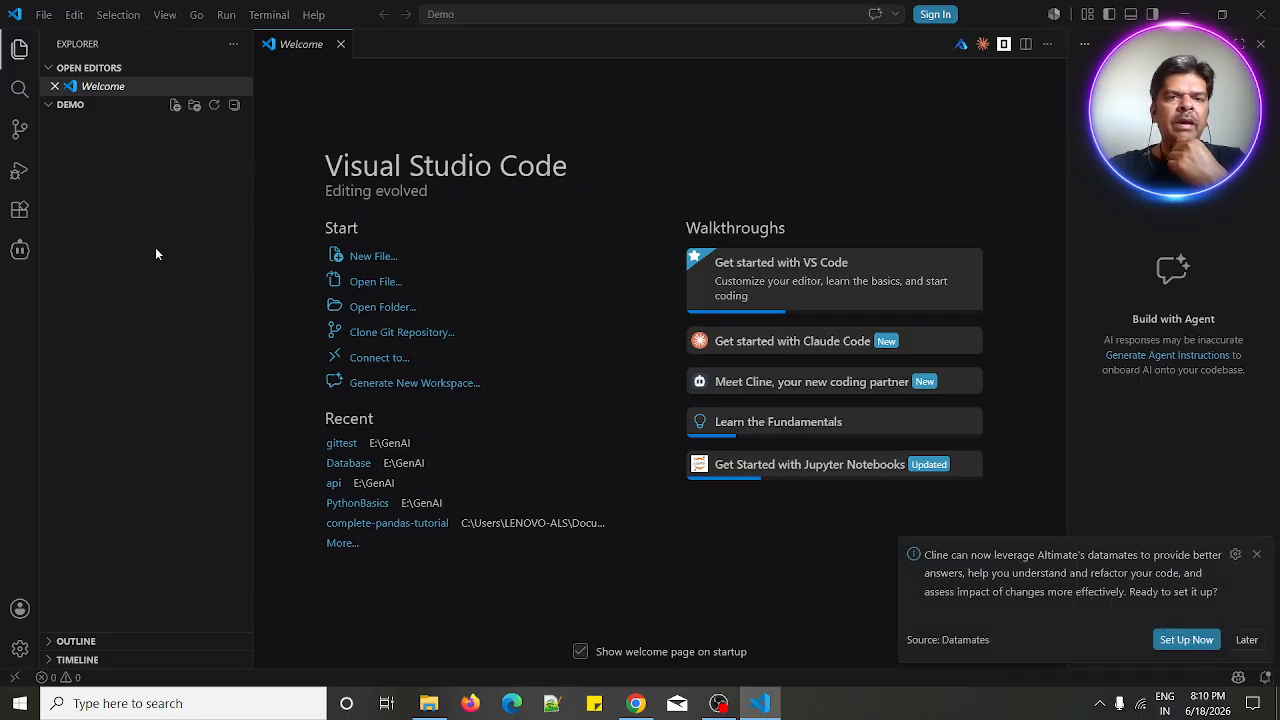
# - Create a new file named test.py in the Demo folder
pyautogui.click(176, 107)
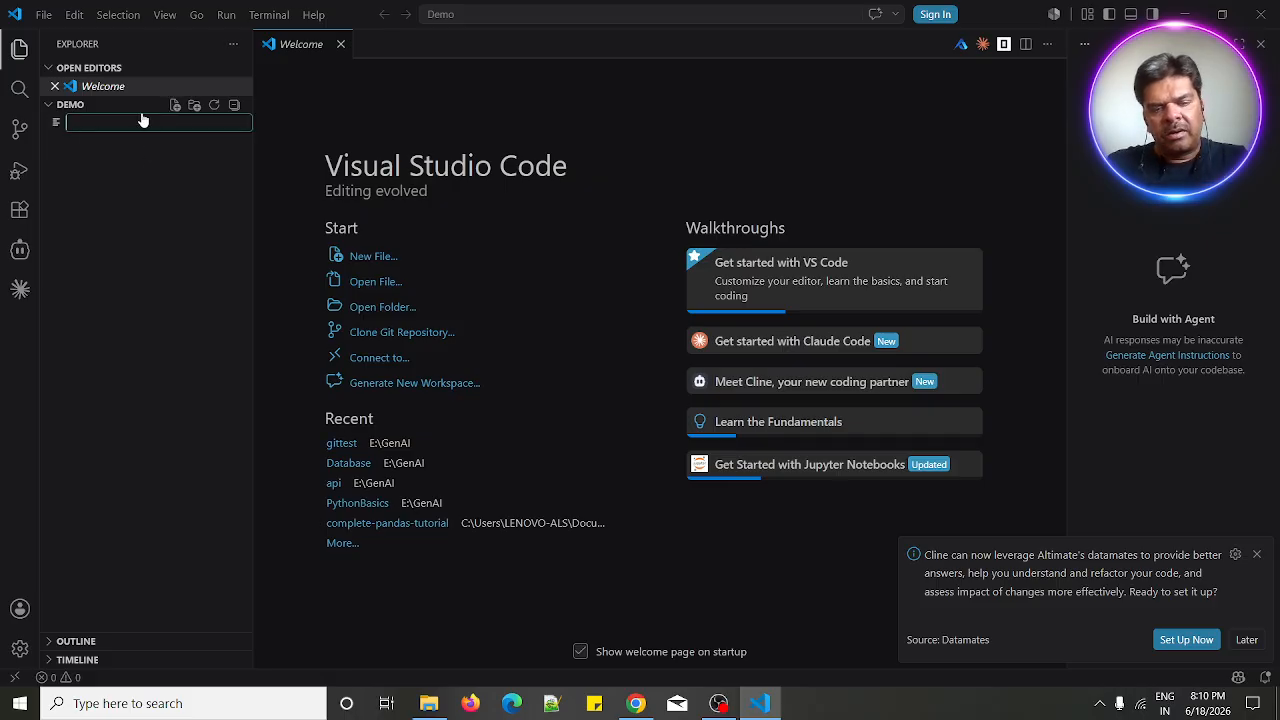
pyautogui.write('demo')
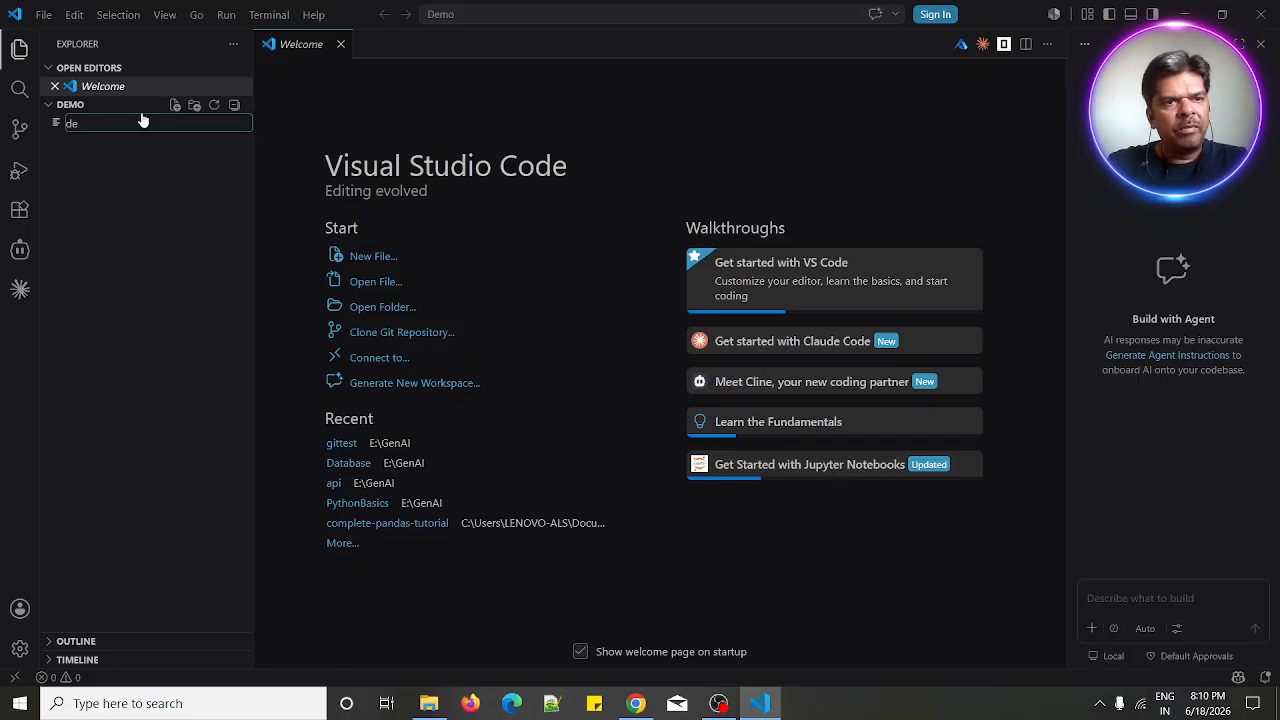
pyautogui.press('BackSpace')
pyautogui.press('BackSpace')
pyautogui.write('test')
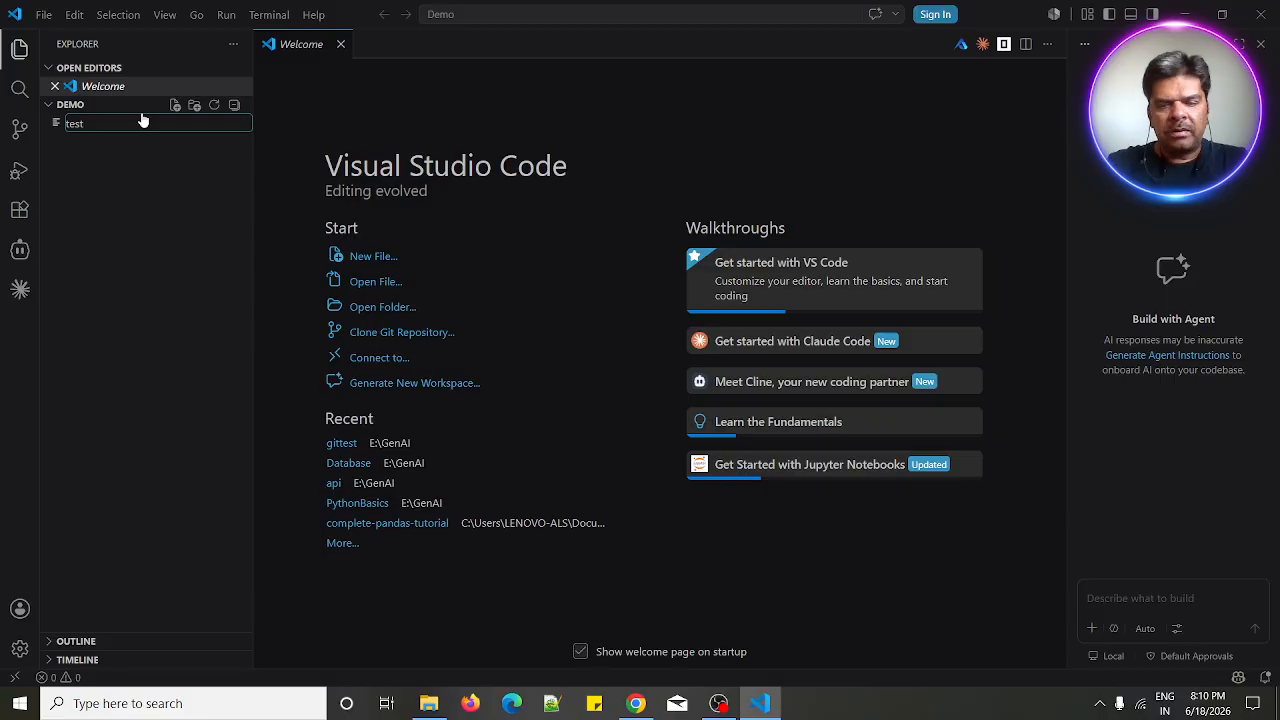
pyautogui.write('.py')
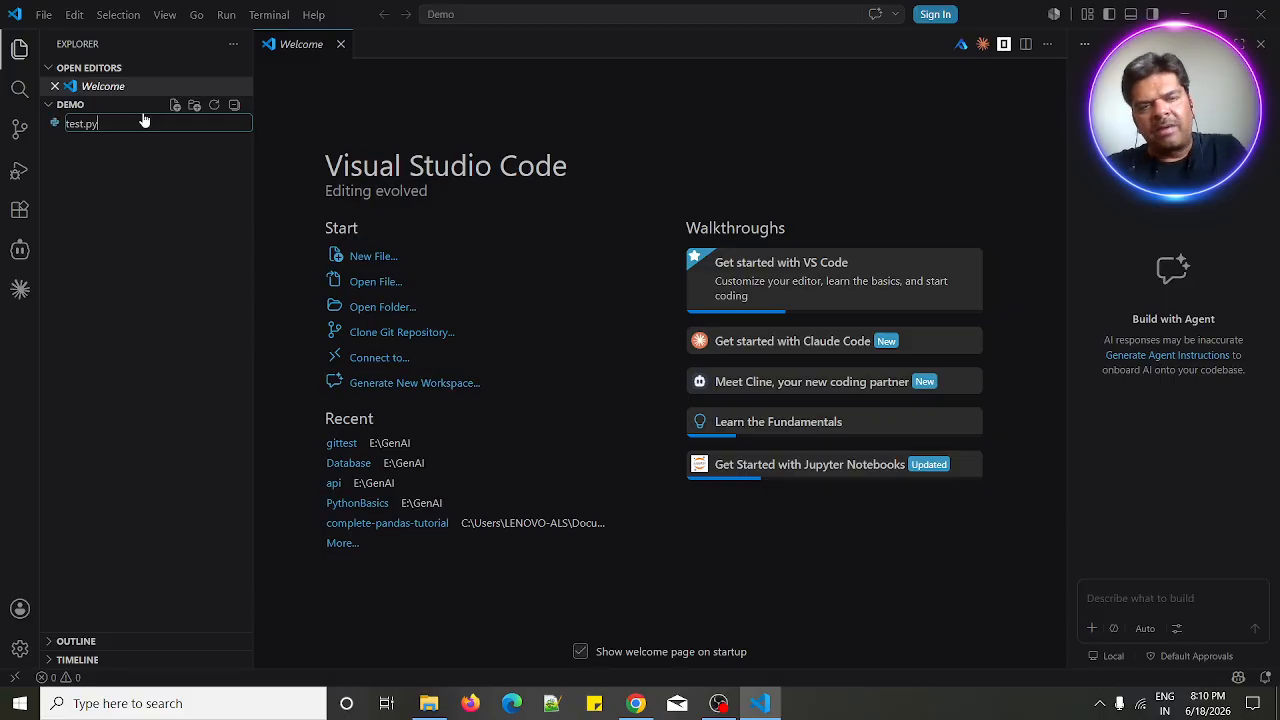
pyautogui.press('Return')
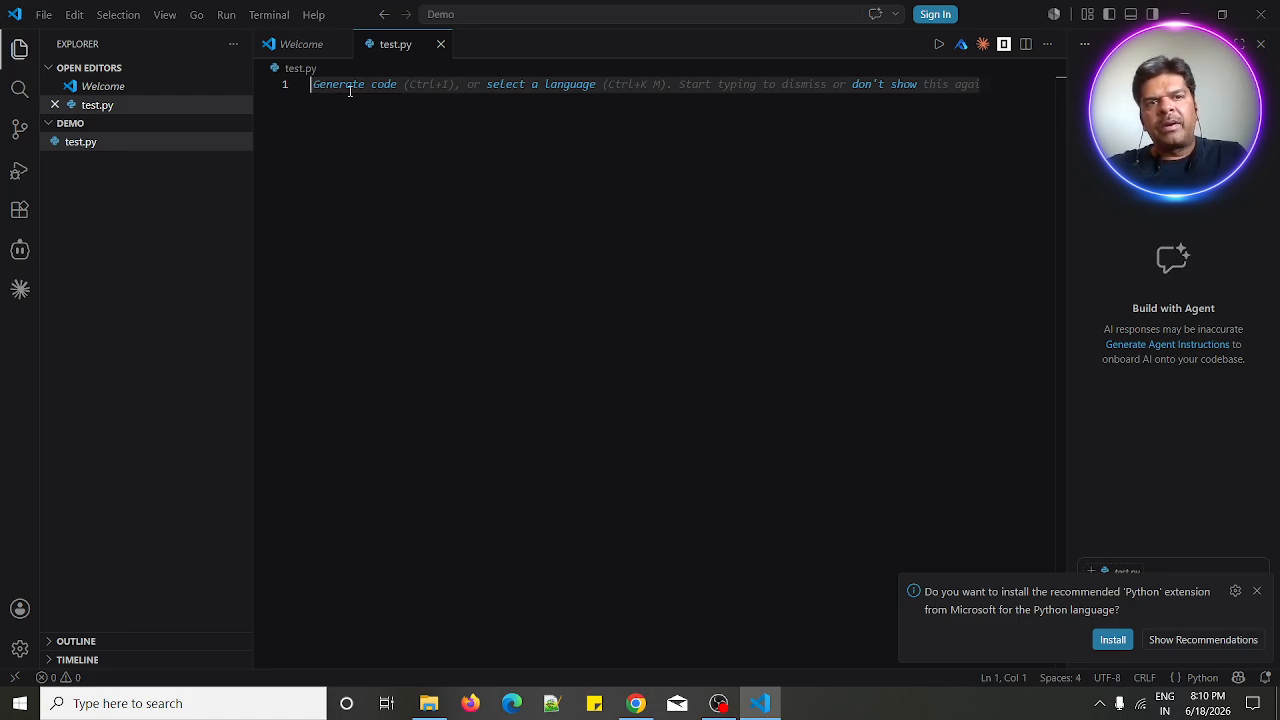
# - Write print("welcome to python") in test.py and save the file
pyautogui.click(1257, 592)
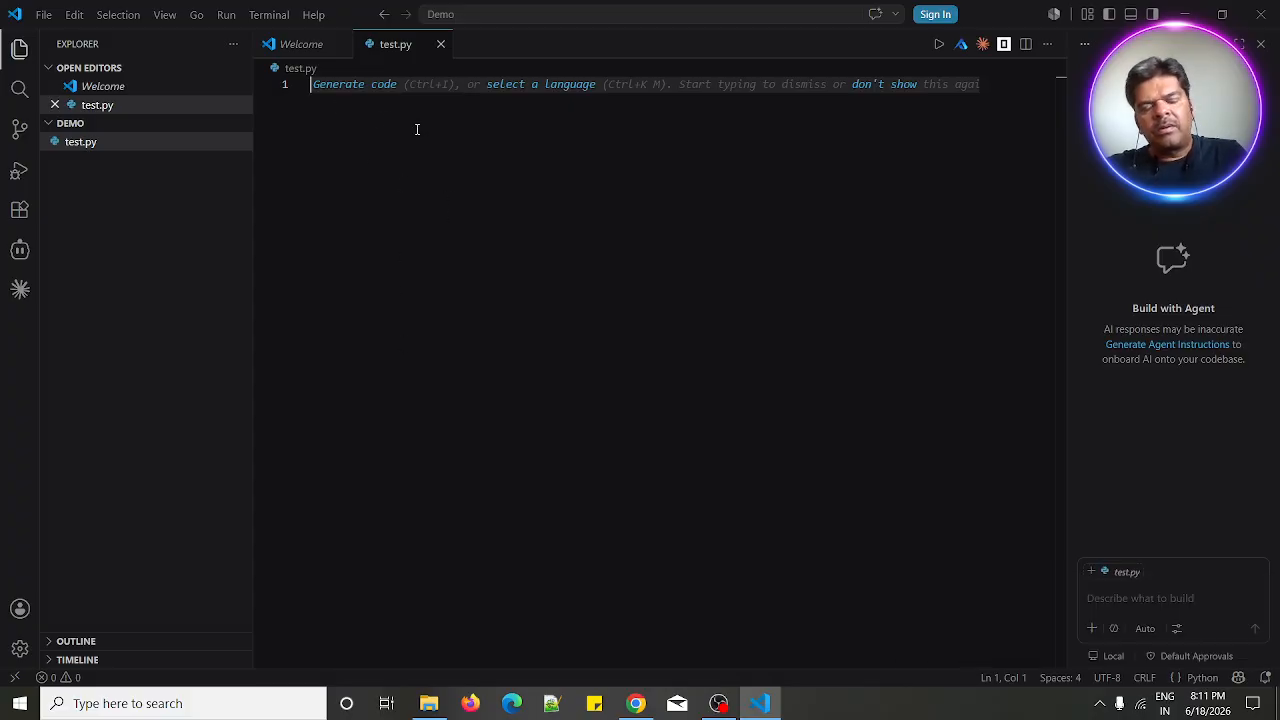
pyautogui.write('print')
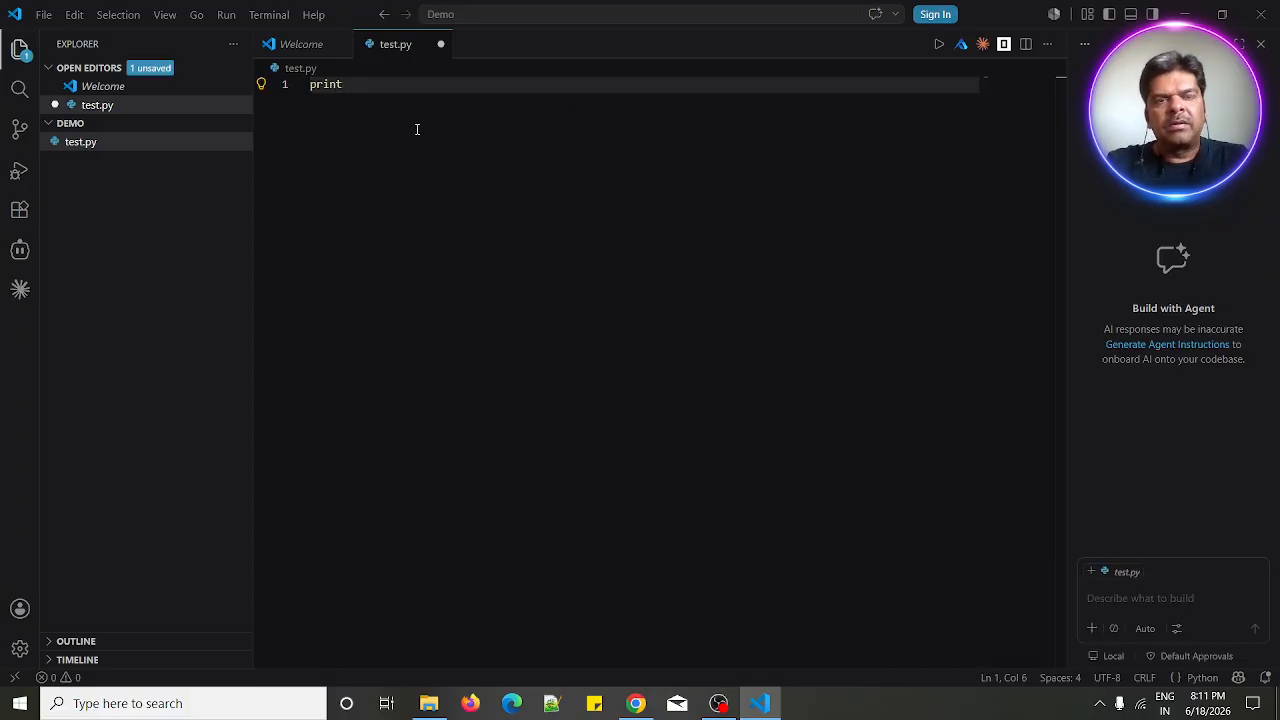
pyautogui.write('(')
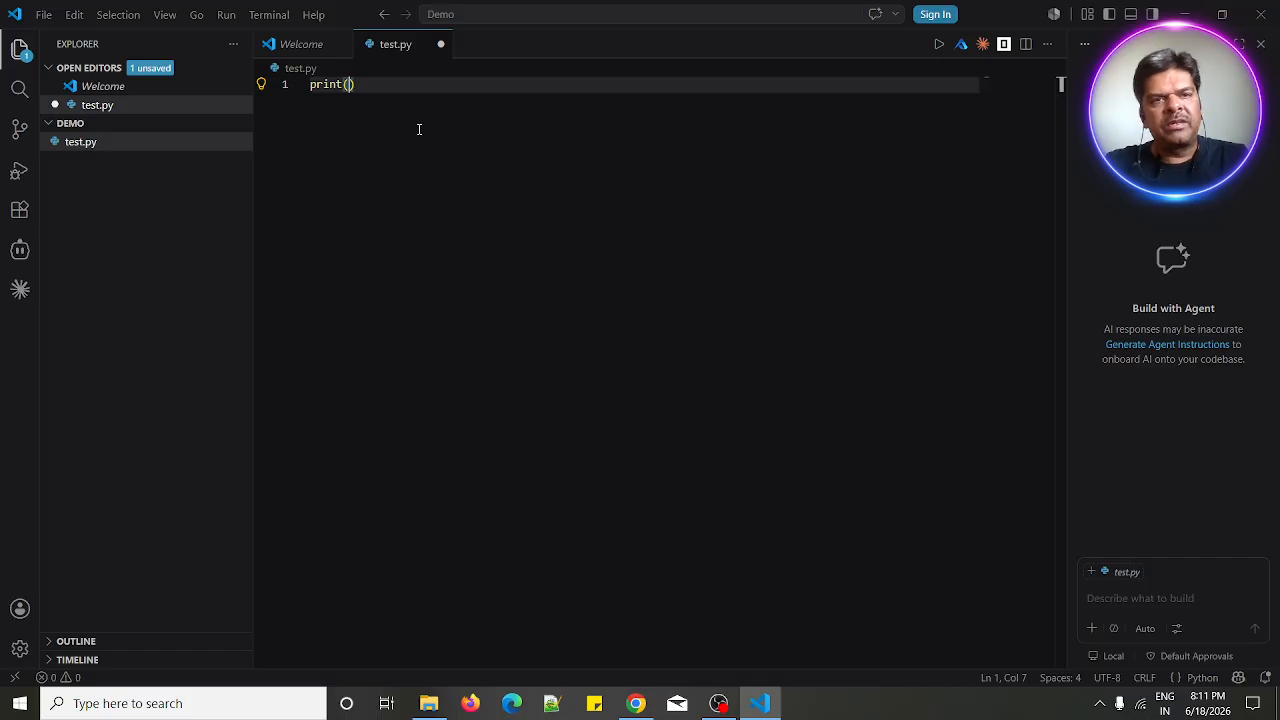
pyautogui.write('"welcome to ')
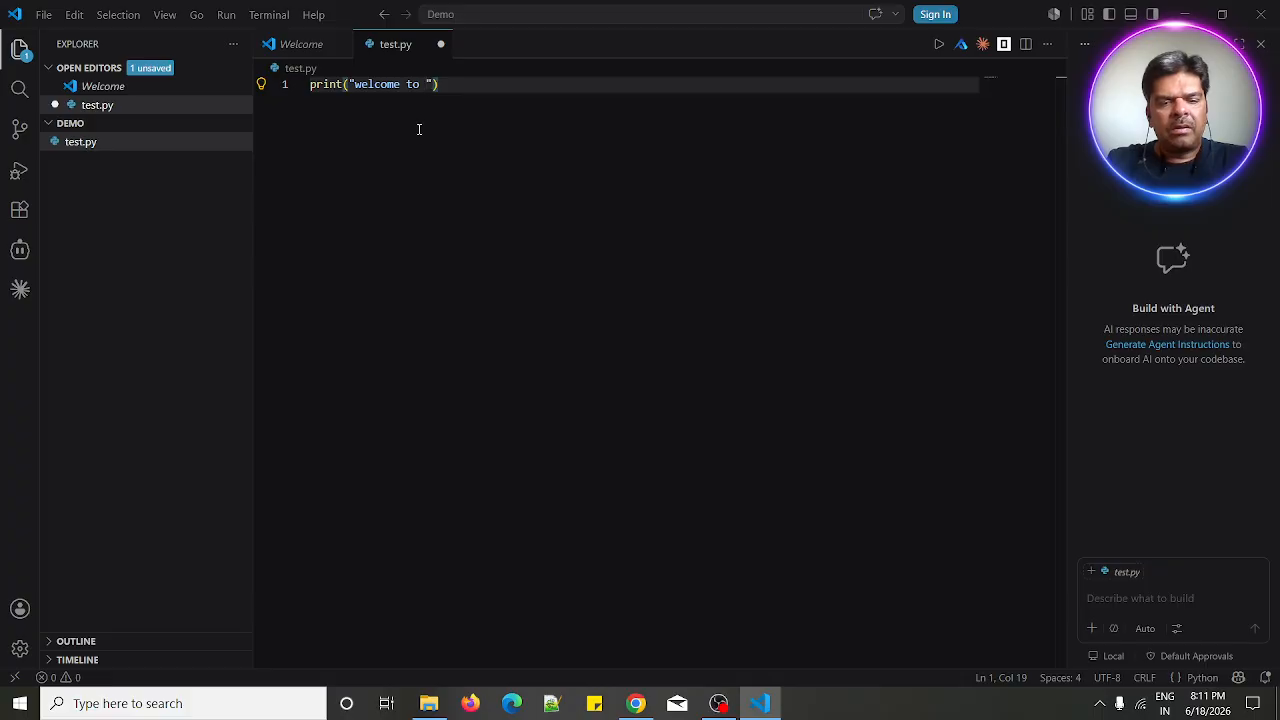
pyautogui.write('python')
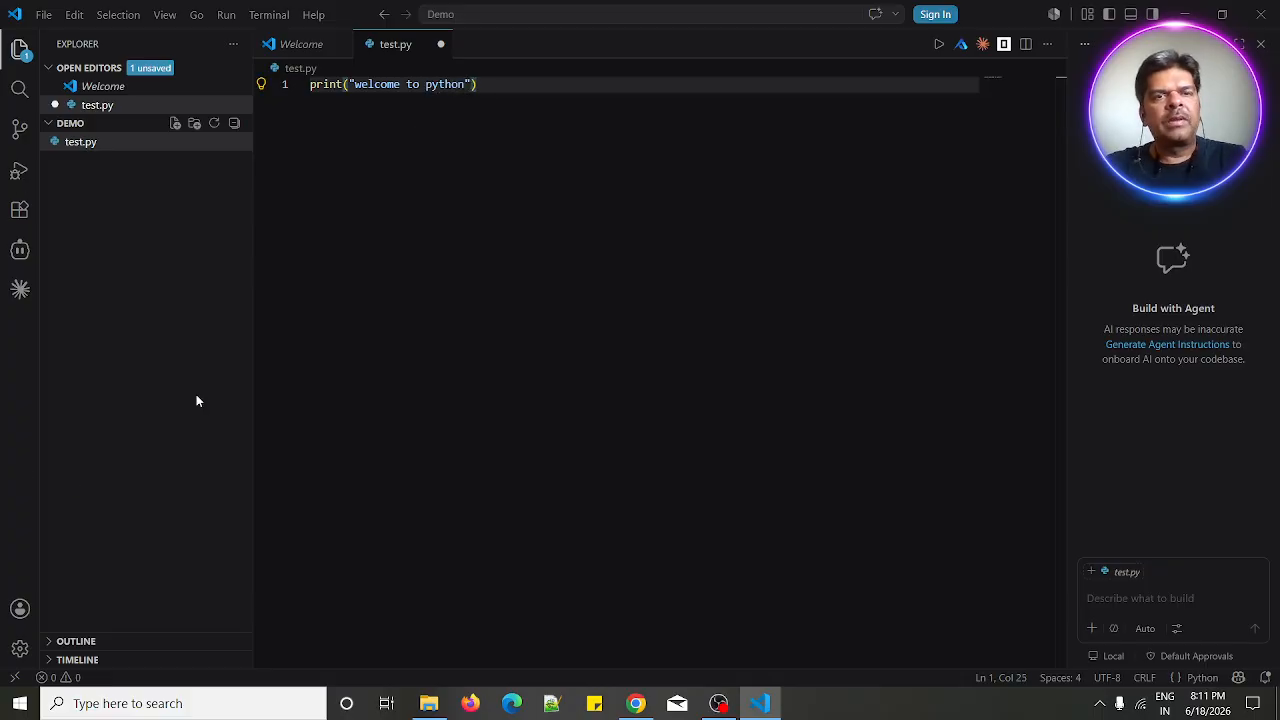
pyautogui.hotkey('ctrl', 's')
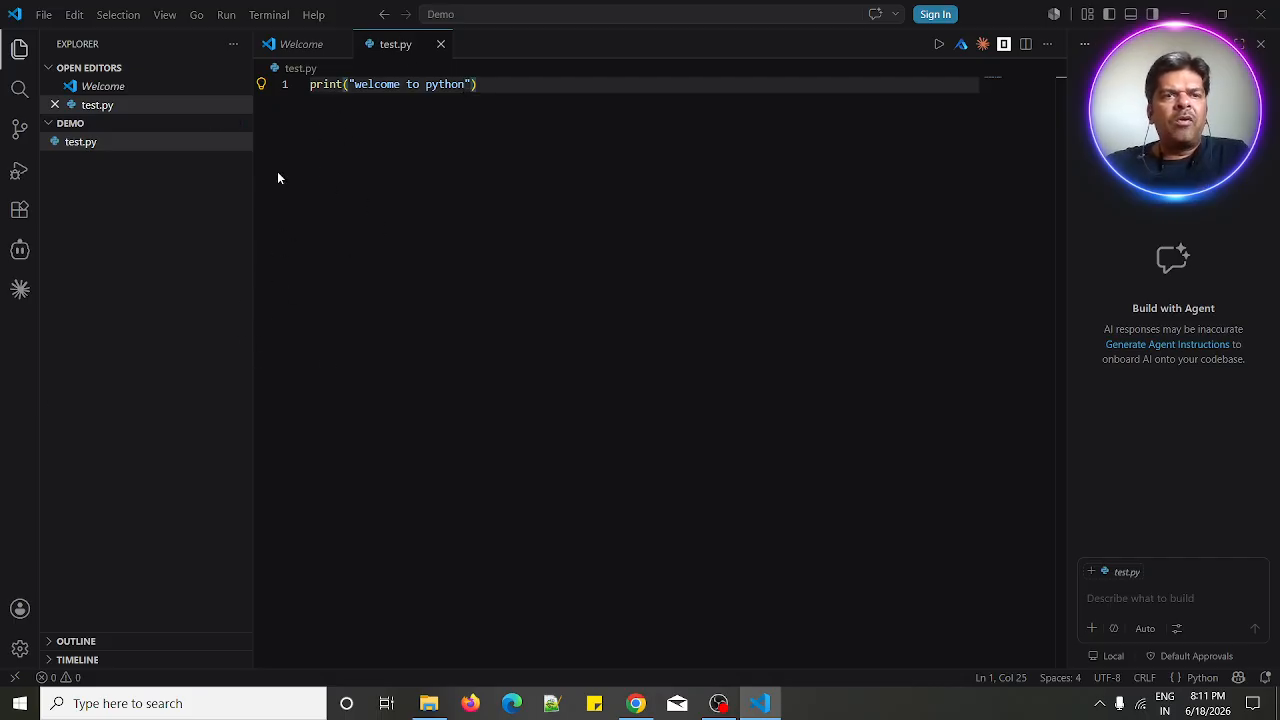
# - Open a new terminal and move up two directory levels with cd .. to the drive root
pyautogui.click(281, 20)
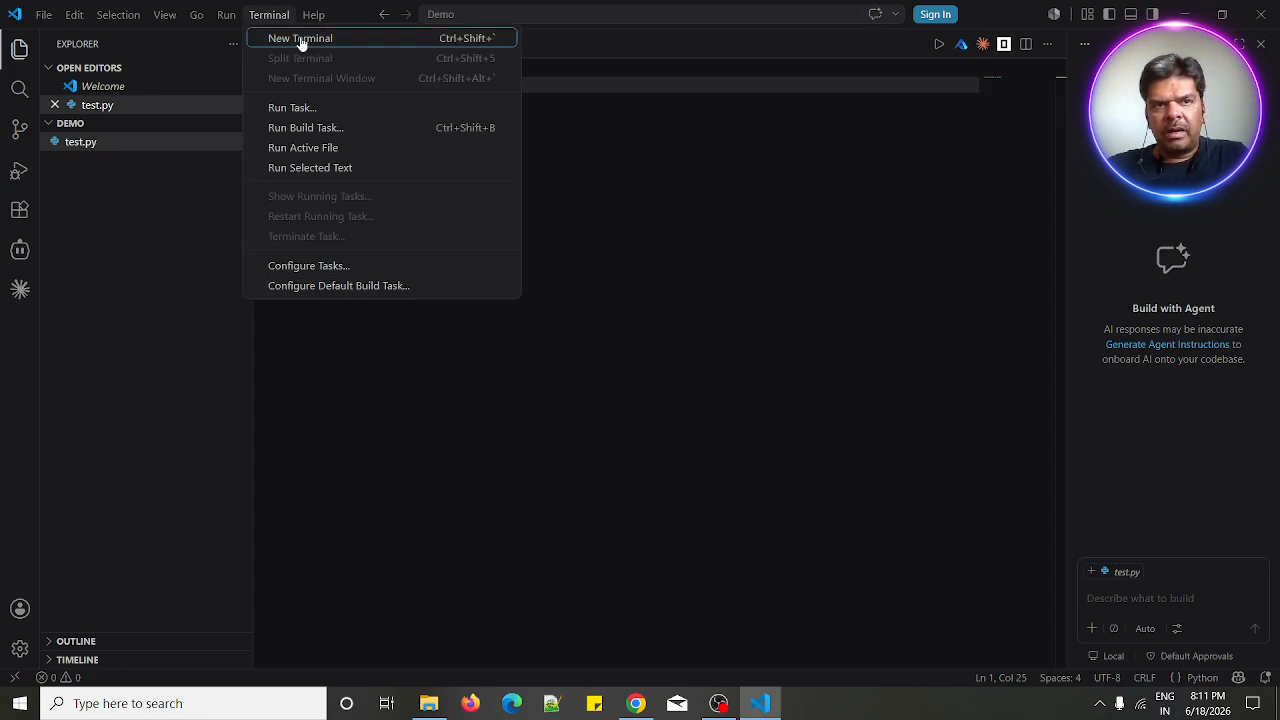
pyautogui.click(300, 40)
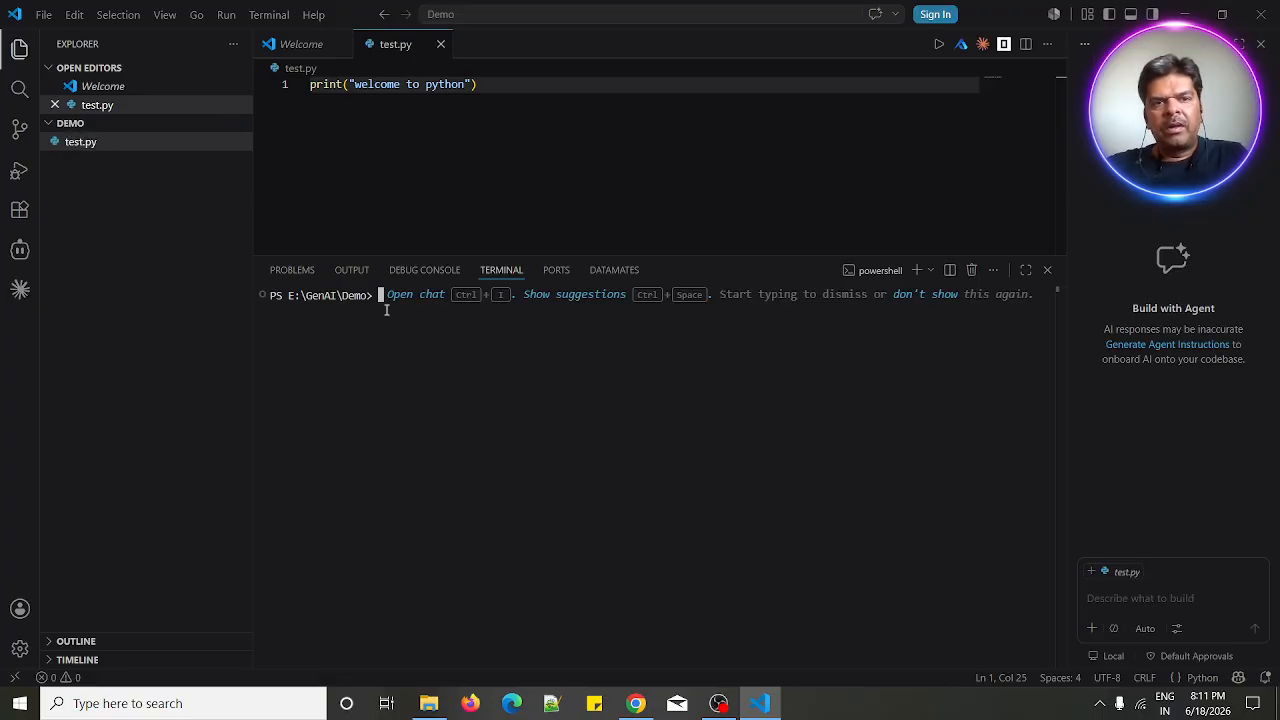
pyautogui.write('cd ')
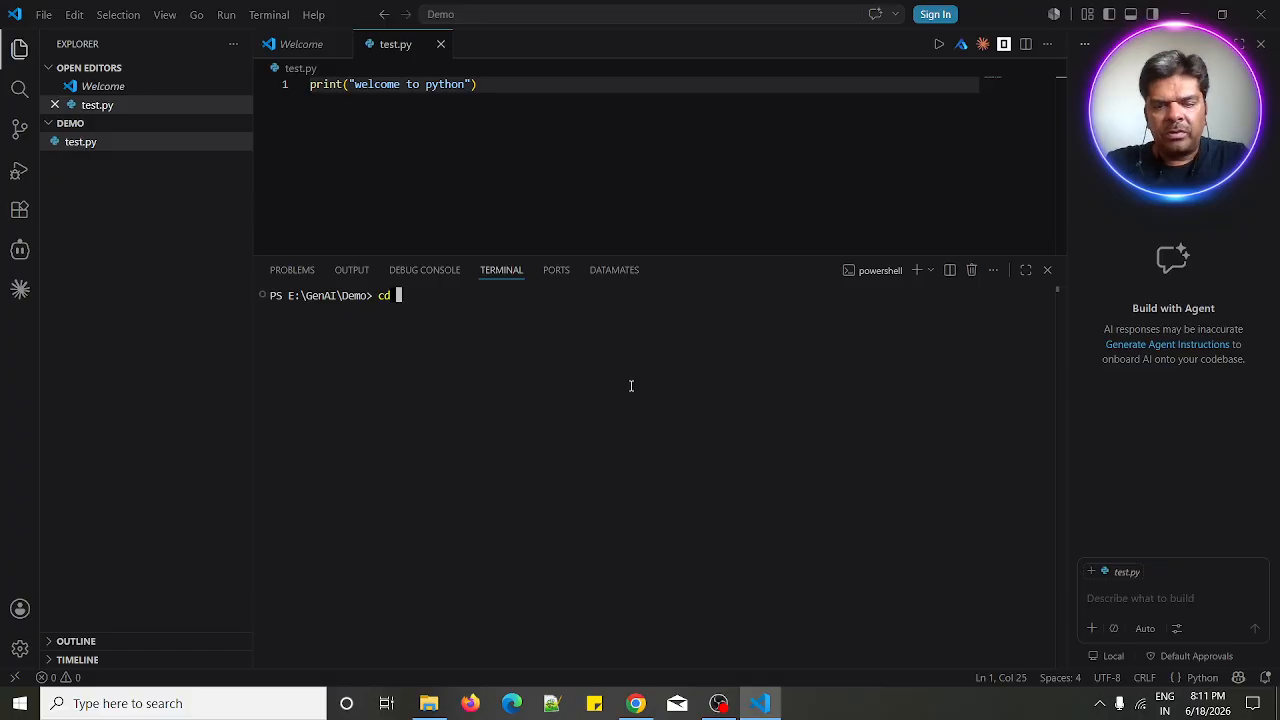
pyautogui.write('..')
pyautogui.press('Return')
# - Try to change into the Demo folder from the drive root with cd demo and cd DEMO
pyautogui.write('cd ..')
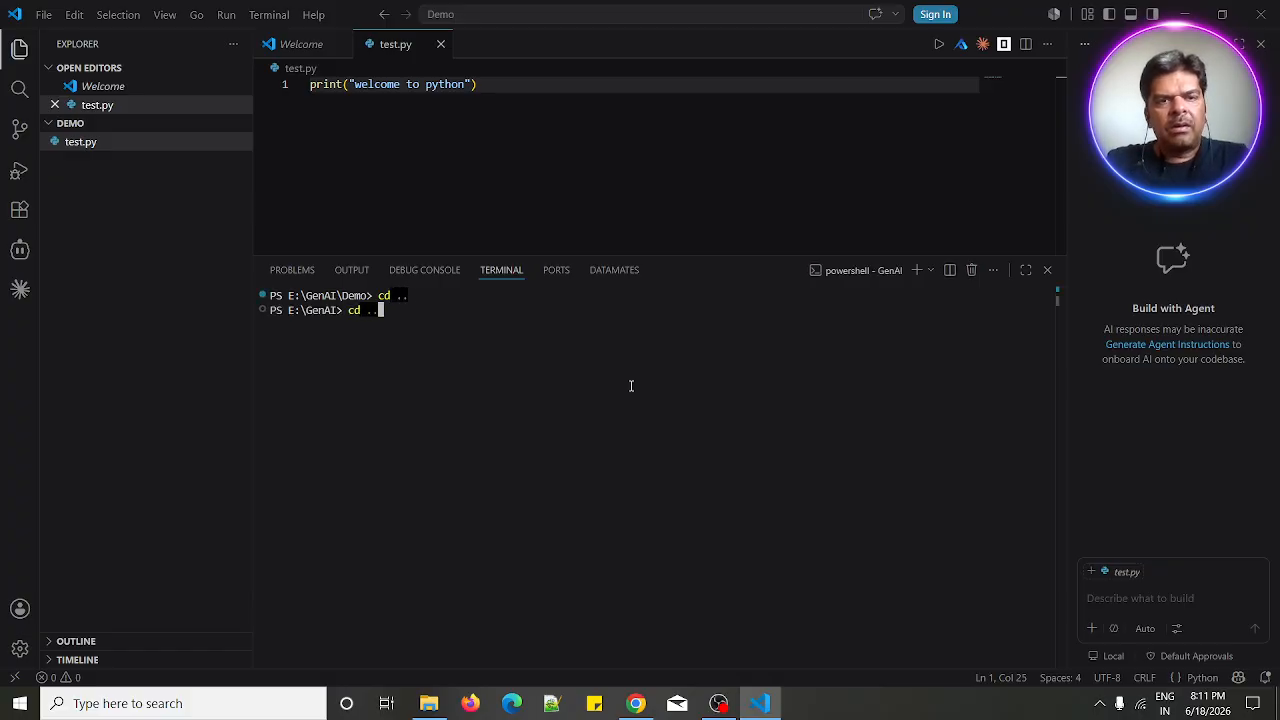
pyautogui.press('Return')
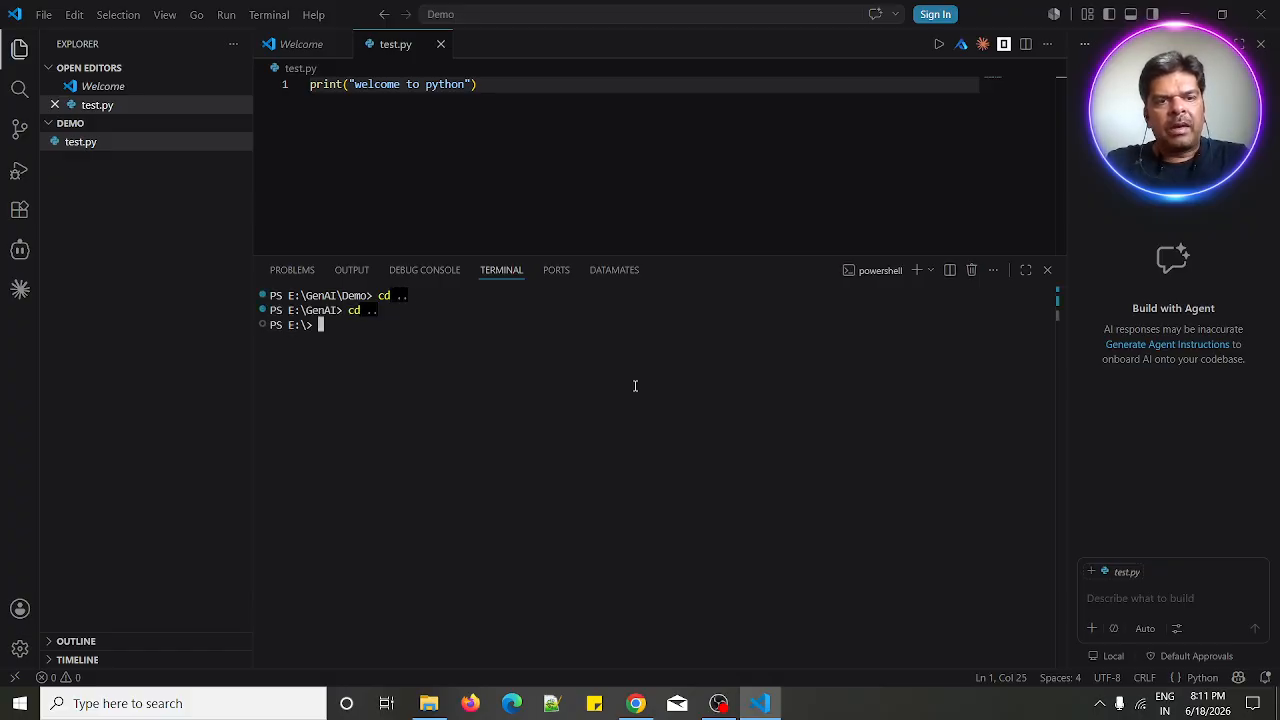
pyautogui.write('cd ')
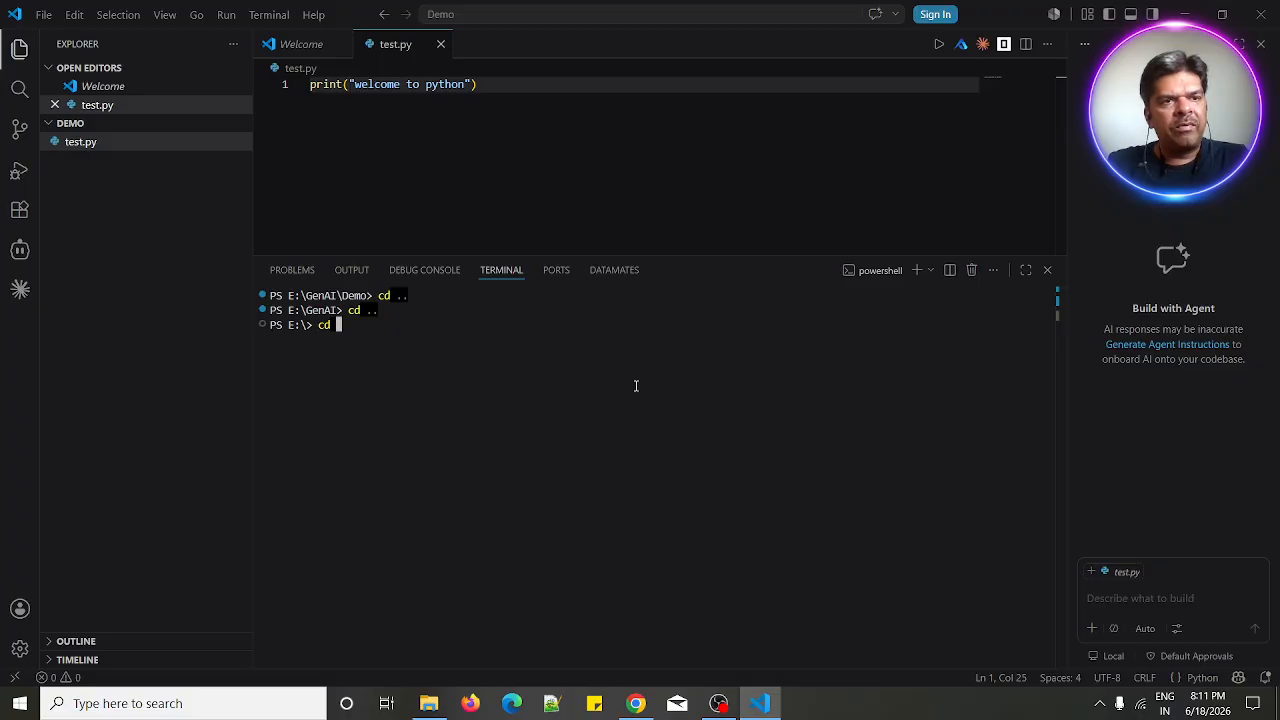
pyautogui.write('demo')
pyautogui.press('Return')
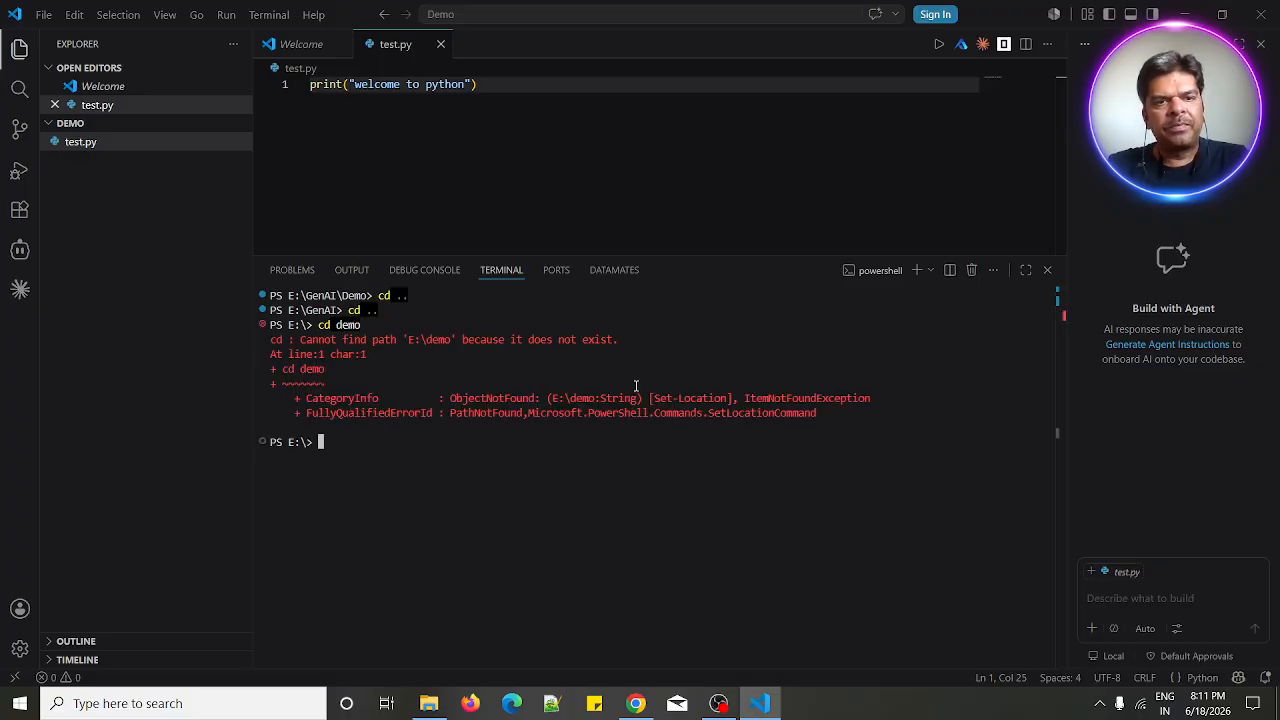
pyautogui.write('cd ')
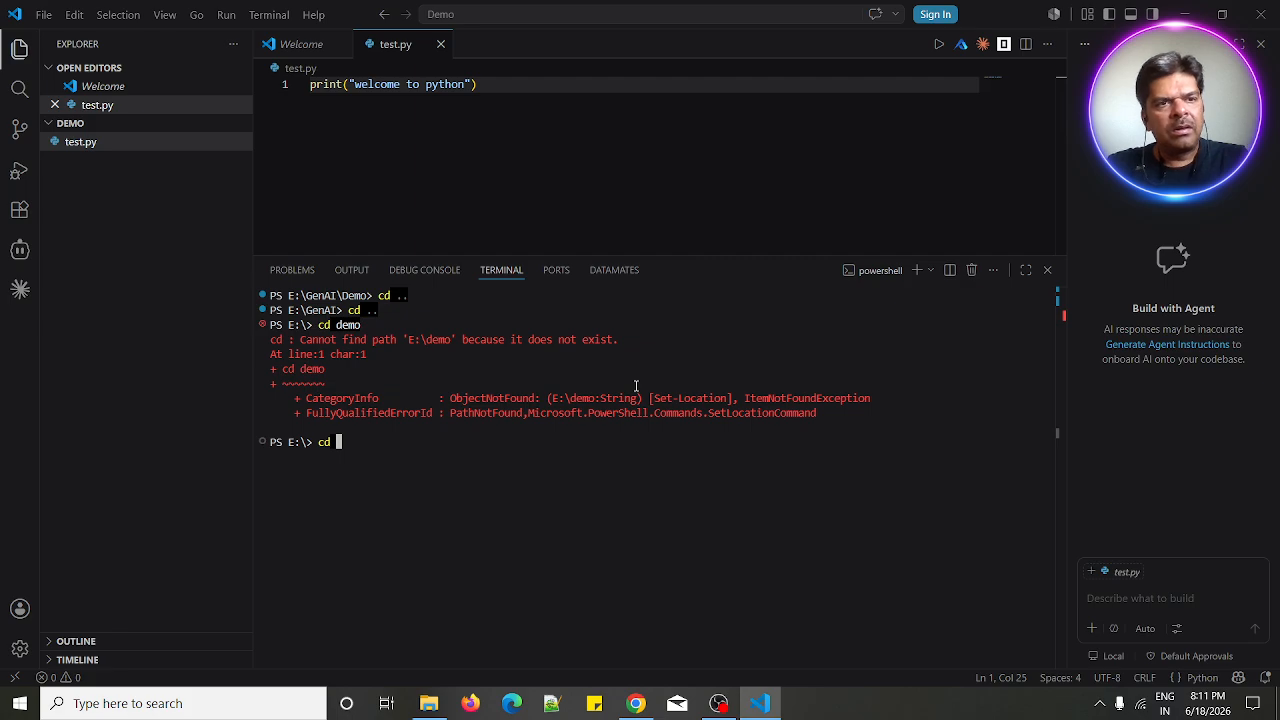
pyautogui.write('DEMO')
pyautogui.press('Return')
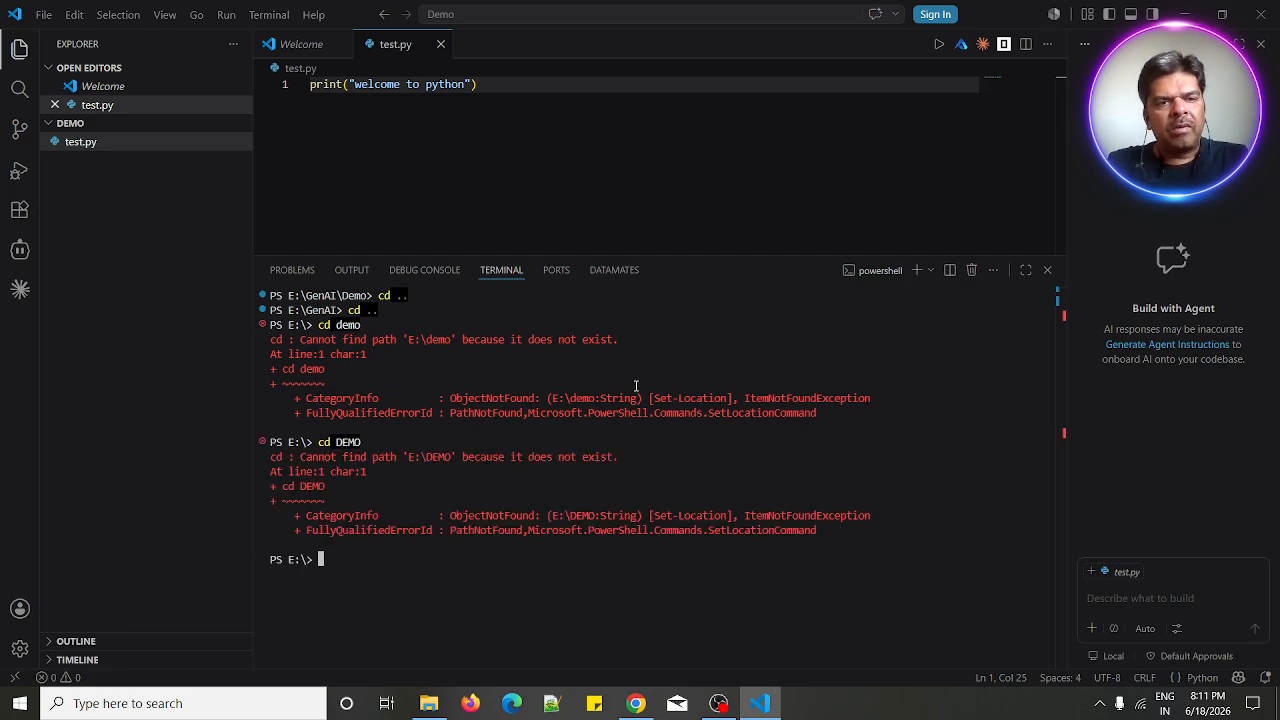
# - Browse to New Volume (E:) > GenAI in File Explorer and copy the folder path from the address bar
pyautogui.click(428, 703)
pyautogui.scroll(-2, 240, 530)
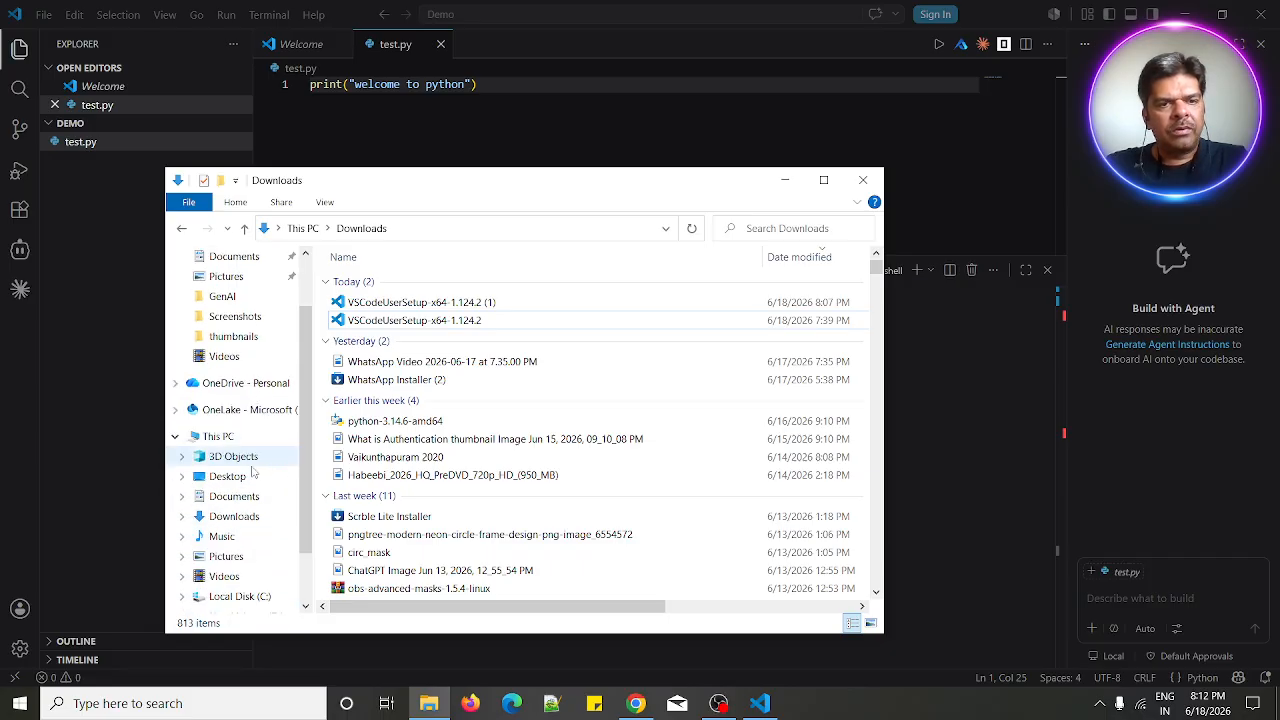
pyautogui.scroll(-1, 248, 578)
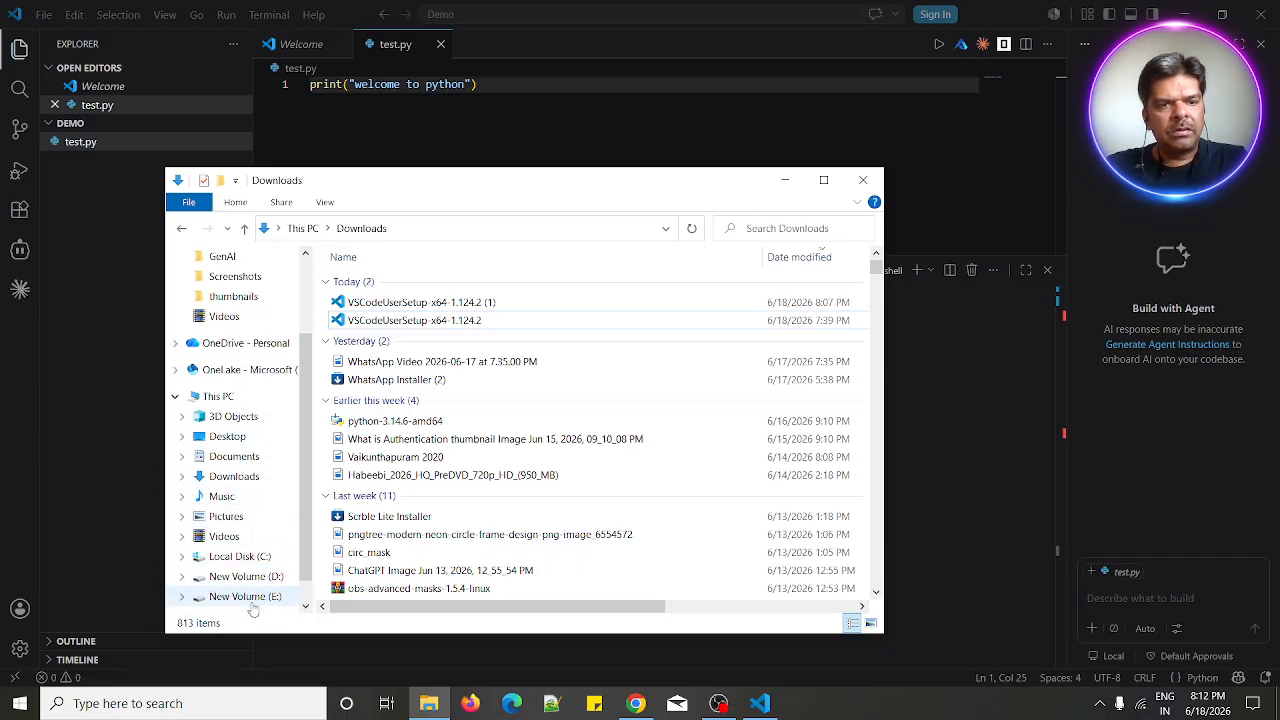
pyautogui.click(250, 597)
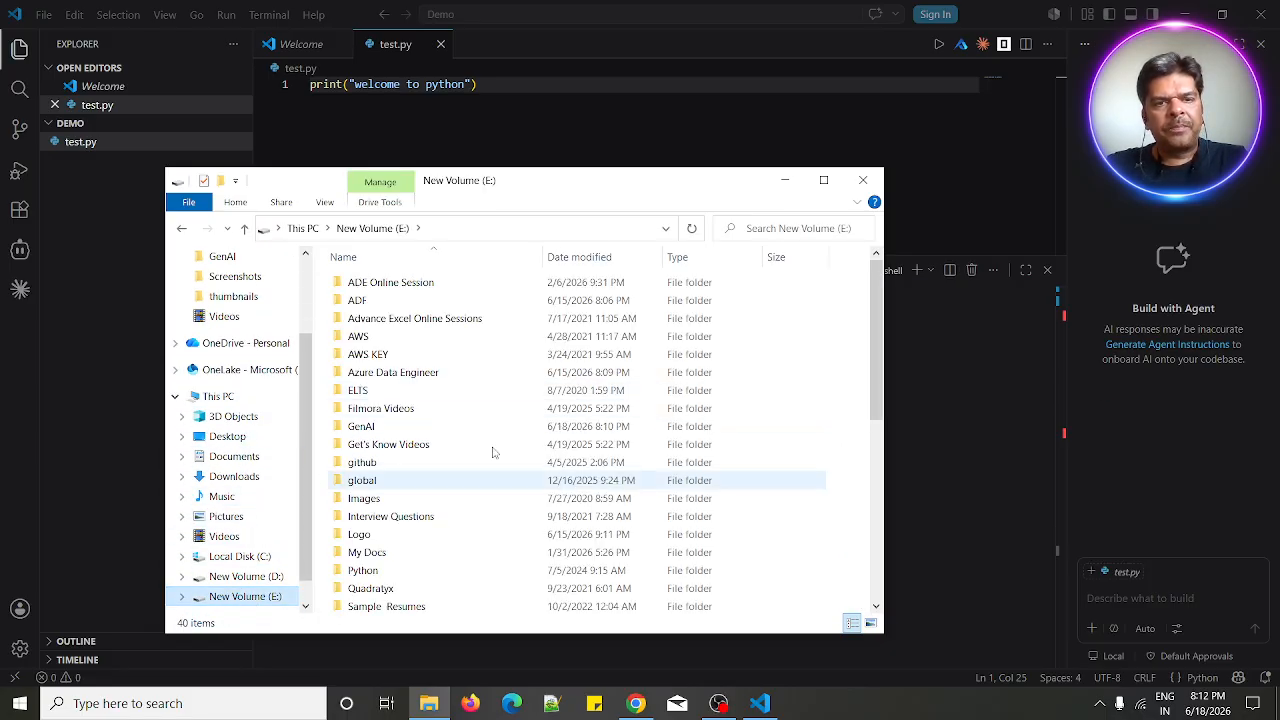
pyautogui.doubleClick(370, 428)
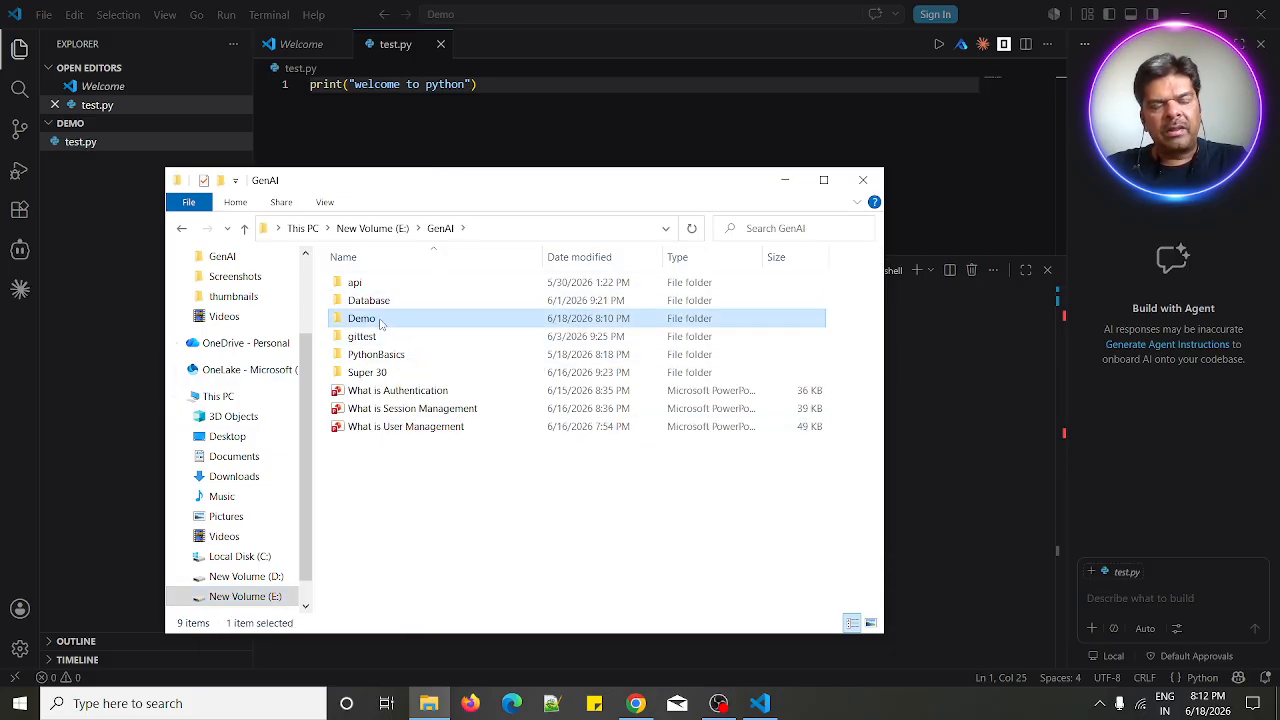
pyautogui.click(498, 228)
pyautogui.hotkey('ctrl', 'c')
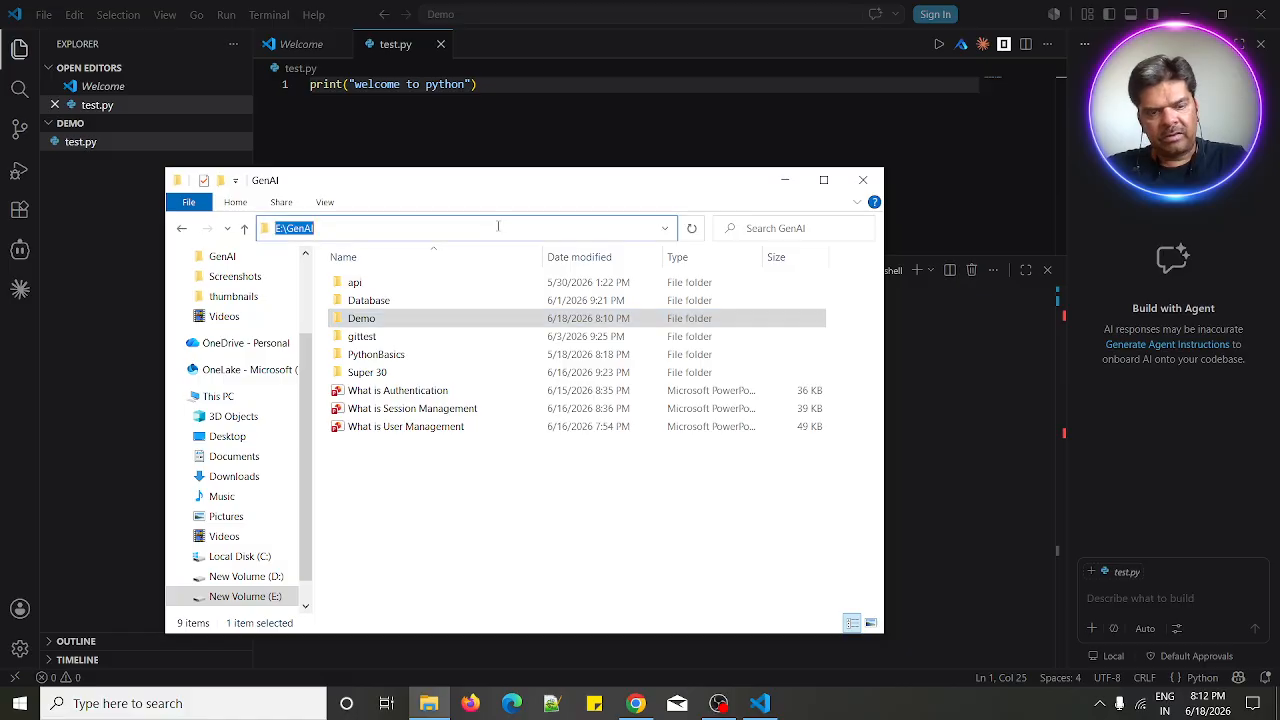
pyautogui.click(785, 180)
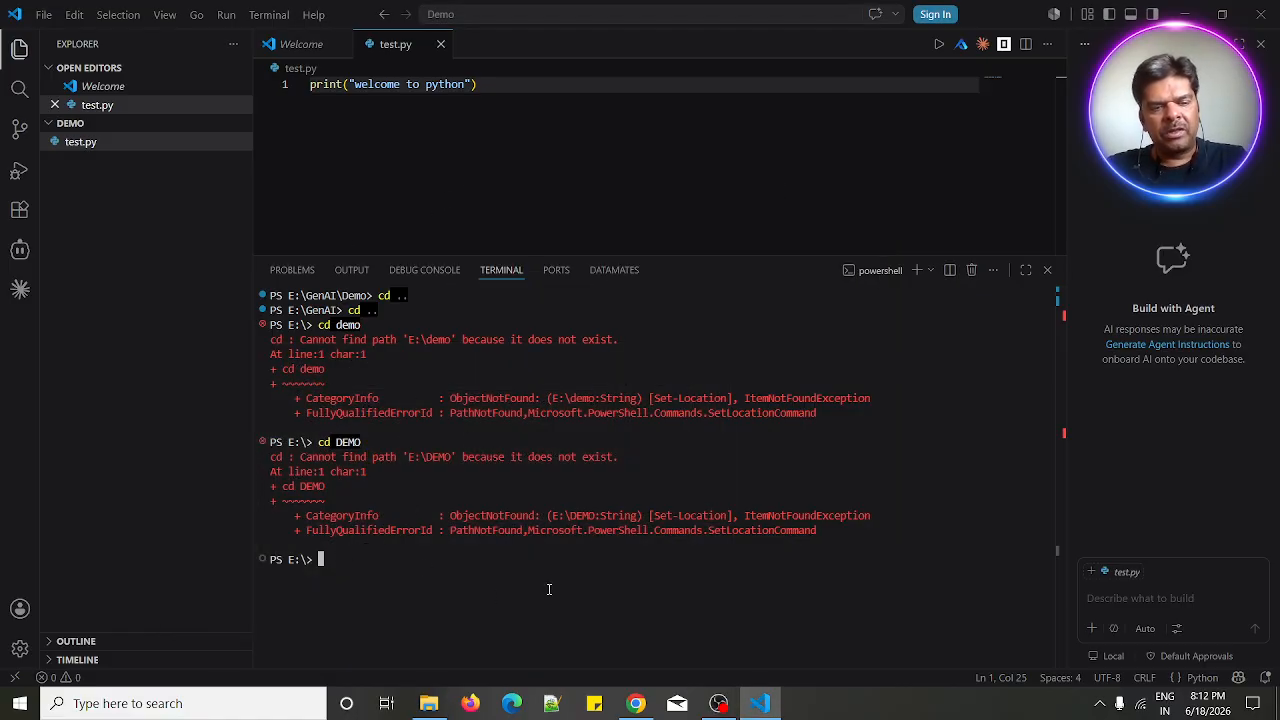
# - Change the terminal directory to the pasted E:\GenAI path and then into Demo
pyautogui.write('cd')
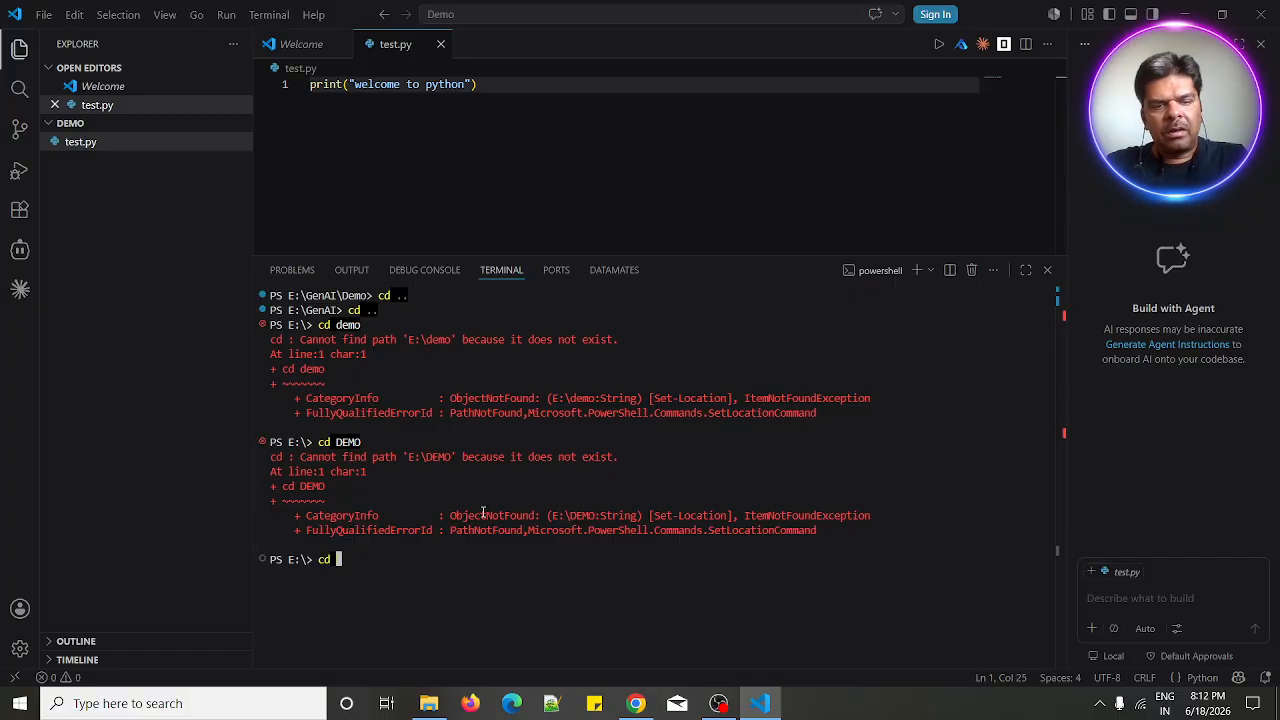
pyautogui.hotkey('ctrl', 'v')
pyautogui.press('Return')
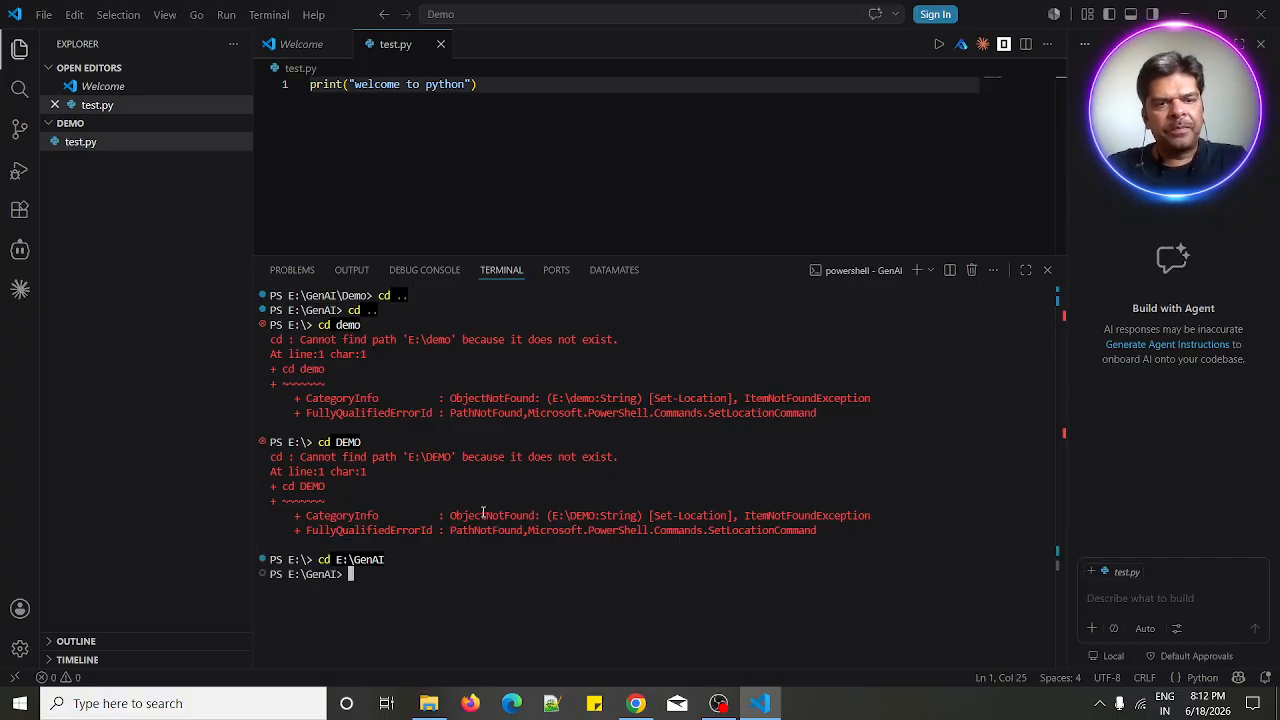
pyautogui.write('cd ')
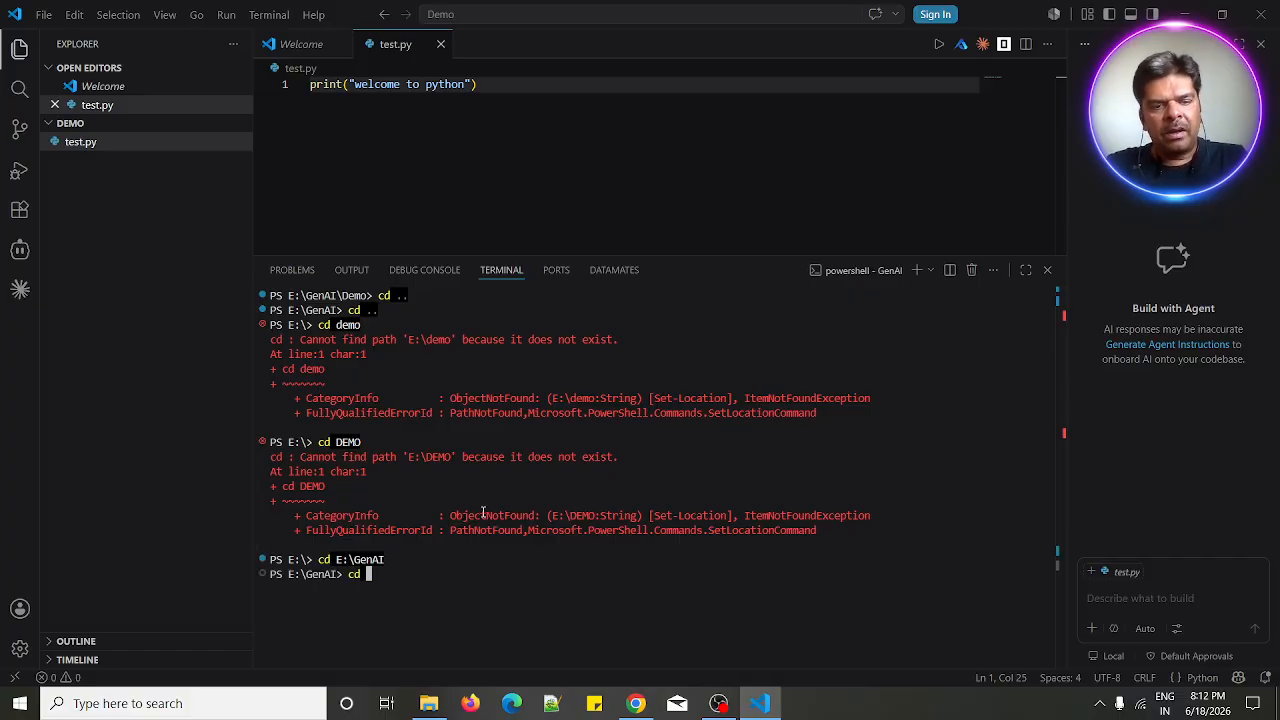
pyautogui.write('Demo')
pyautogui.press('Return')
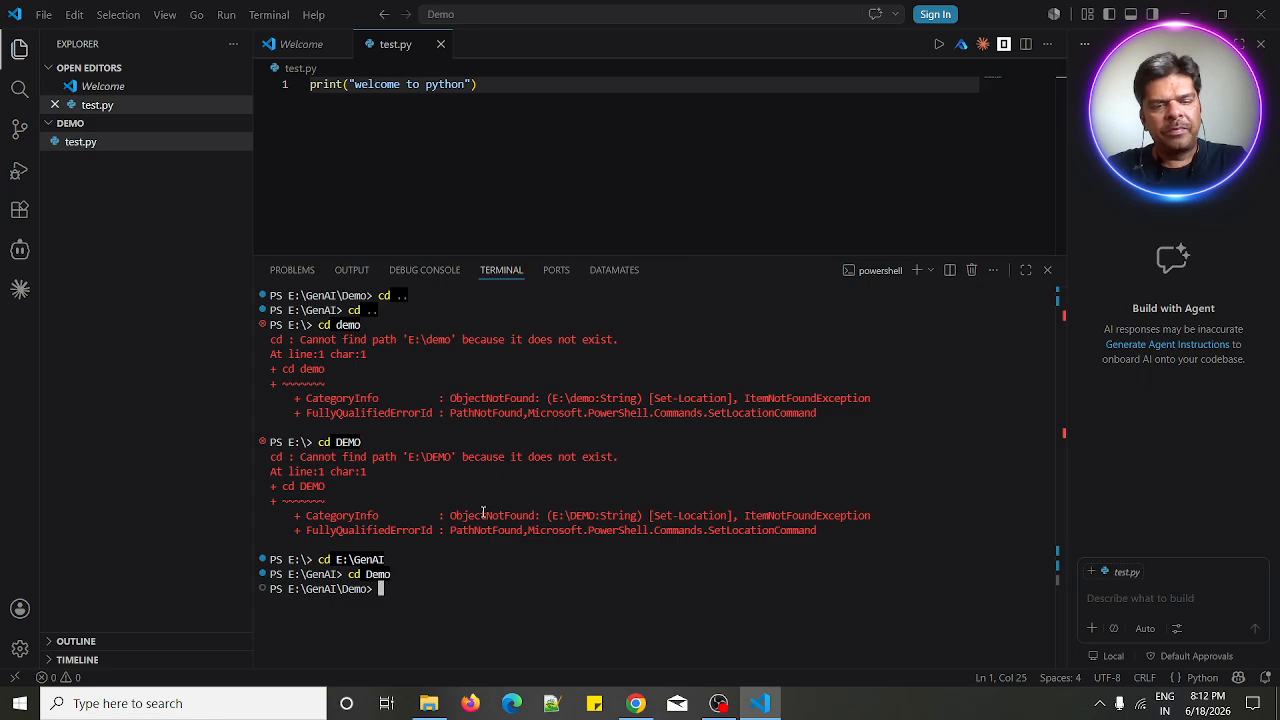
# - Print the working directory and compare it with the Demo folder's contents in File Explorer
pyautogui.write('pwd')
pyautogui.press('Return')
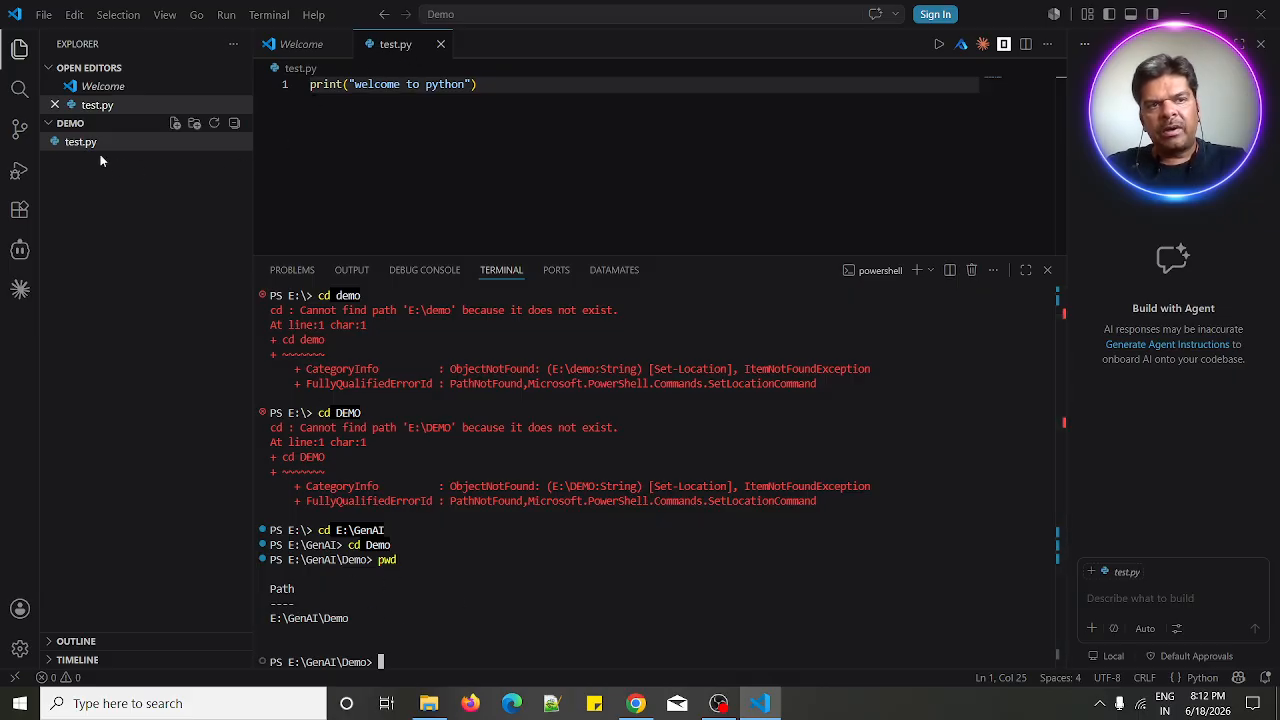
pyautogui.hotkey('alt', 'Tab')
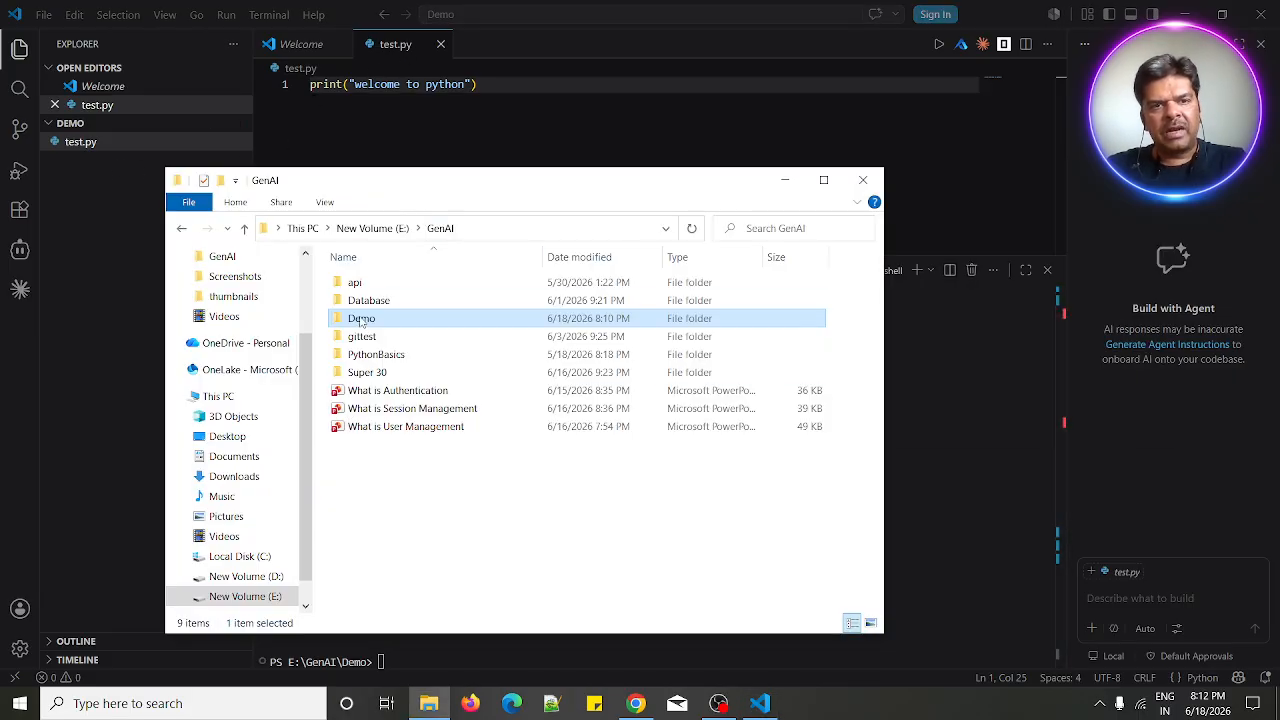
pyautogui.doubleClick(362, 320)
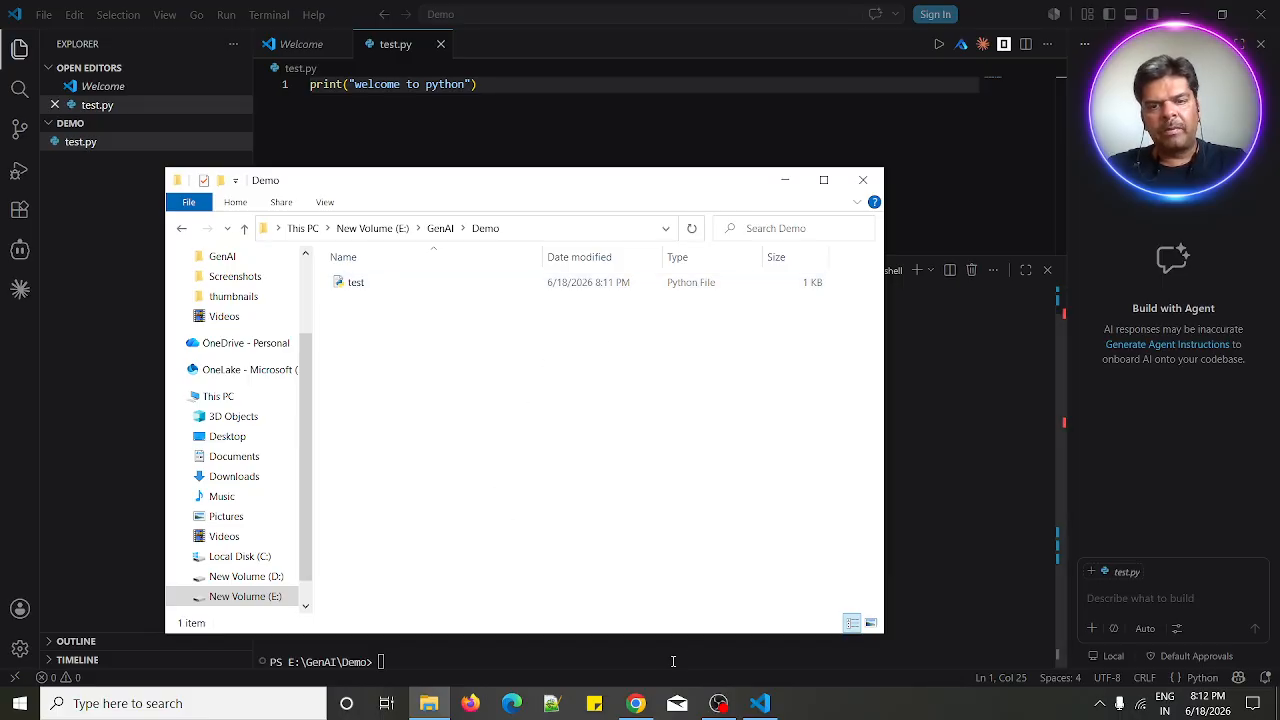
pyautogui.click(760, 705)
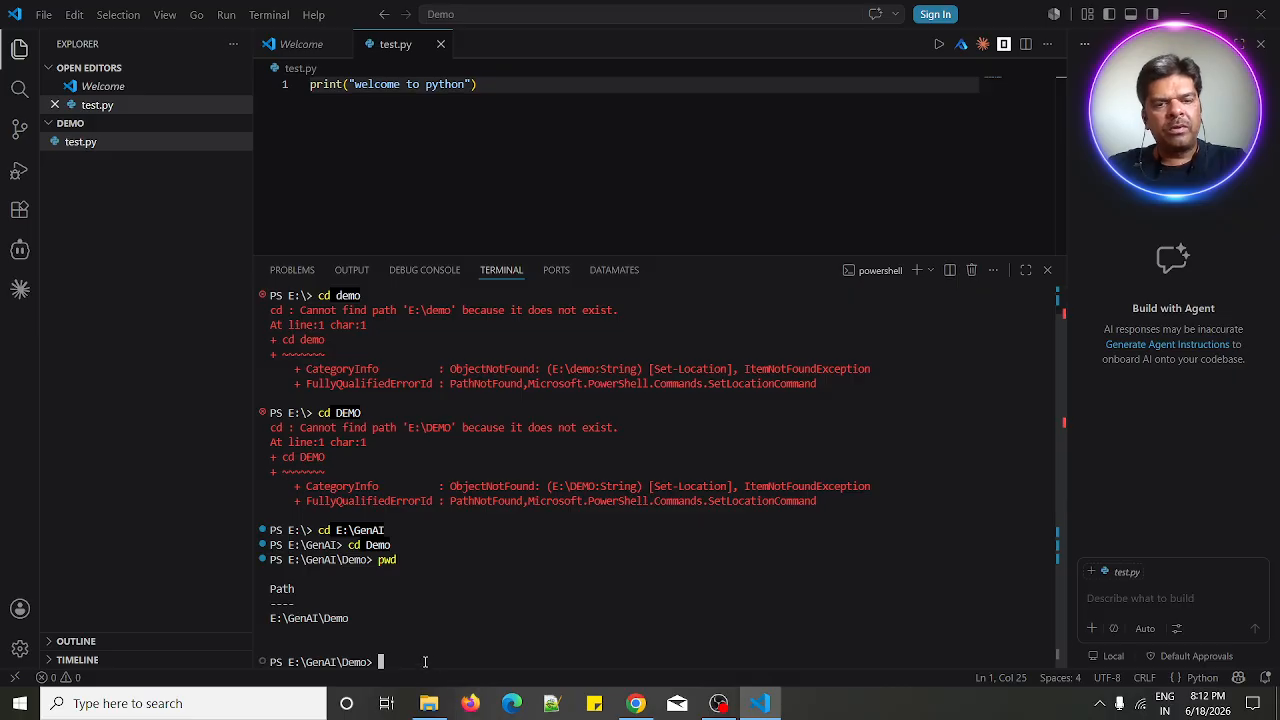
# - Check the installed Python version from the terminal with python --version
pyautogui.write('python ')
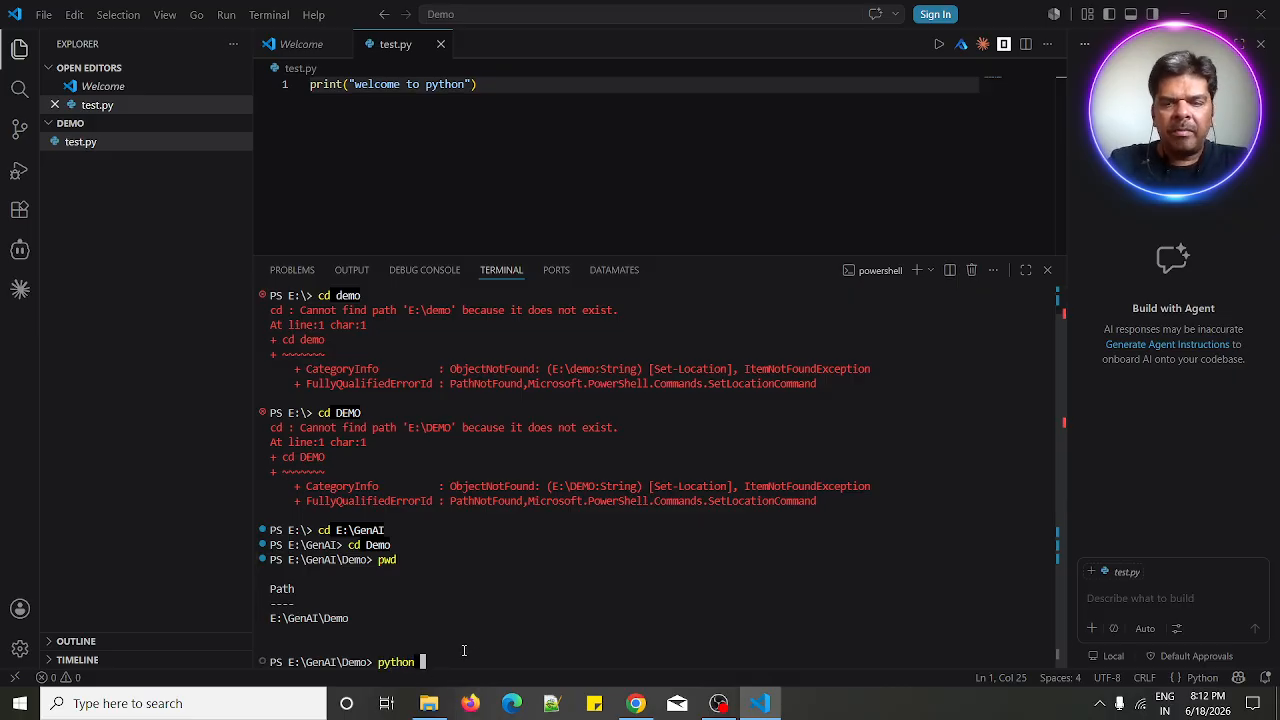
pyautogui.write('--version')
pyautogui.press('Return')
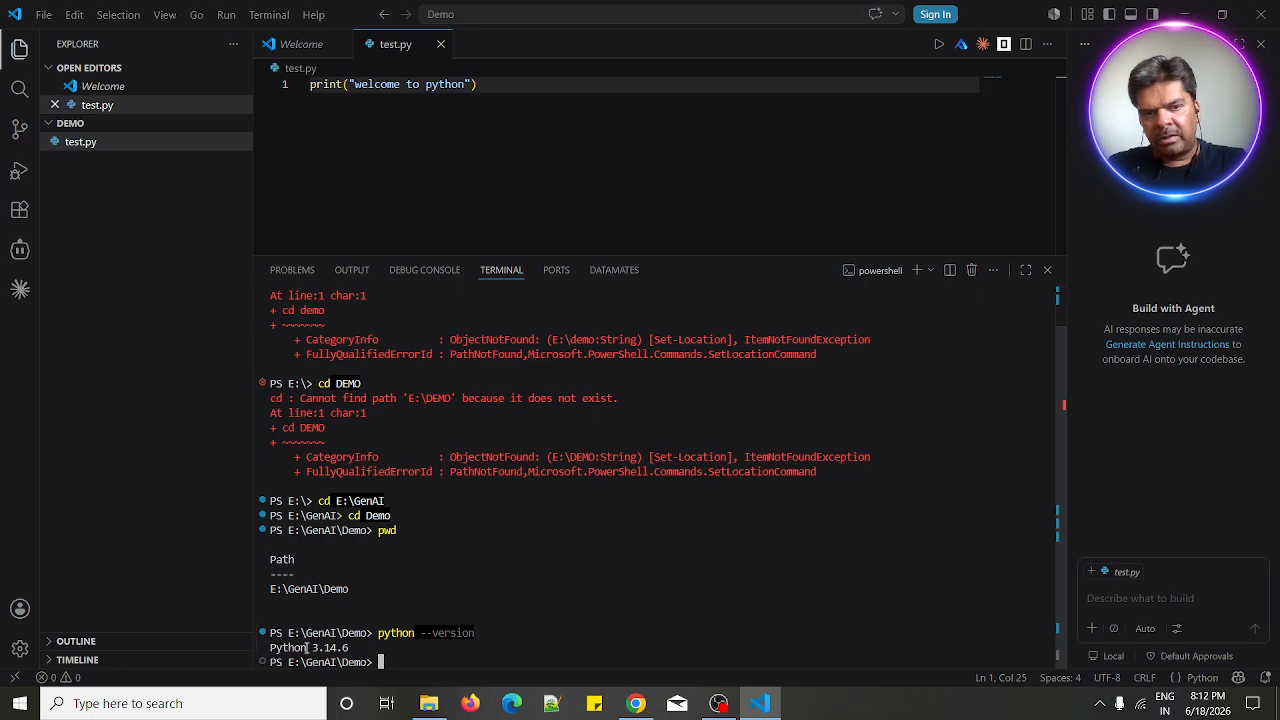
# - Run the script from the terminal with python test.py
pyautogui.write('p')
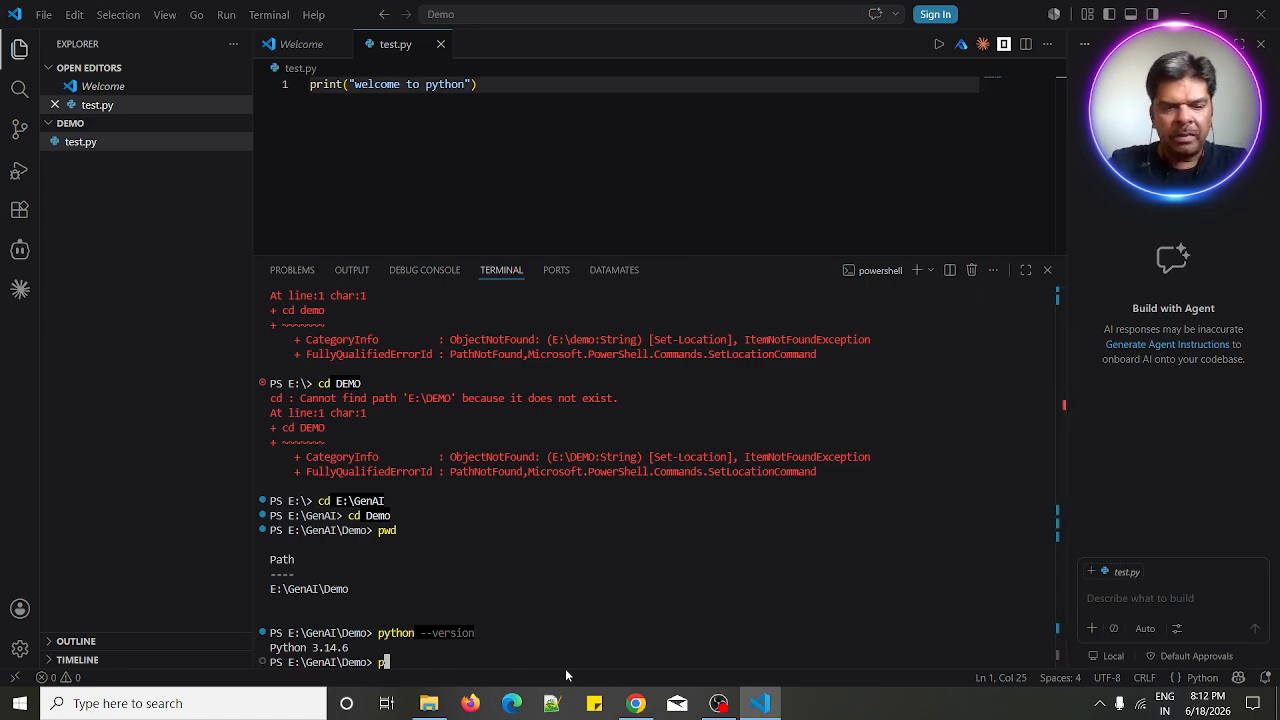
pyautogui.write('ython ')
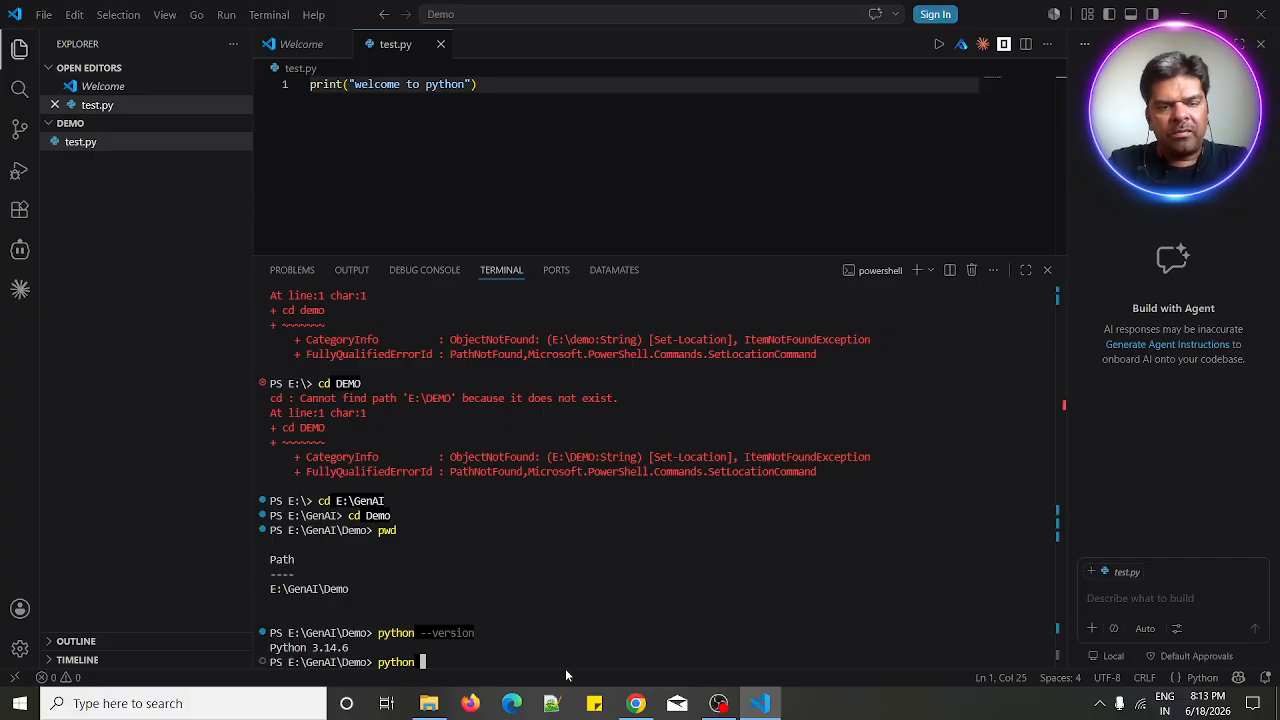
pyautogui.write('test.py')
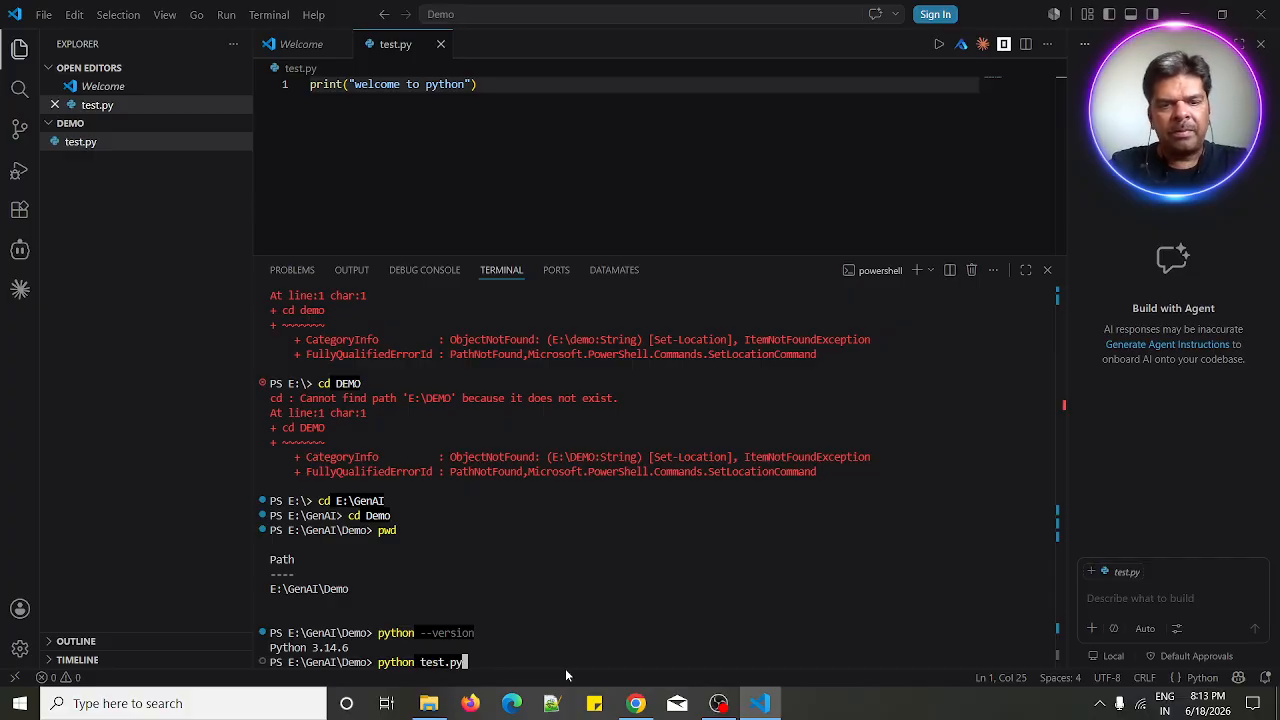
pyautogui.press('Return')
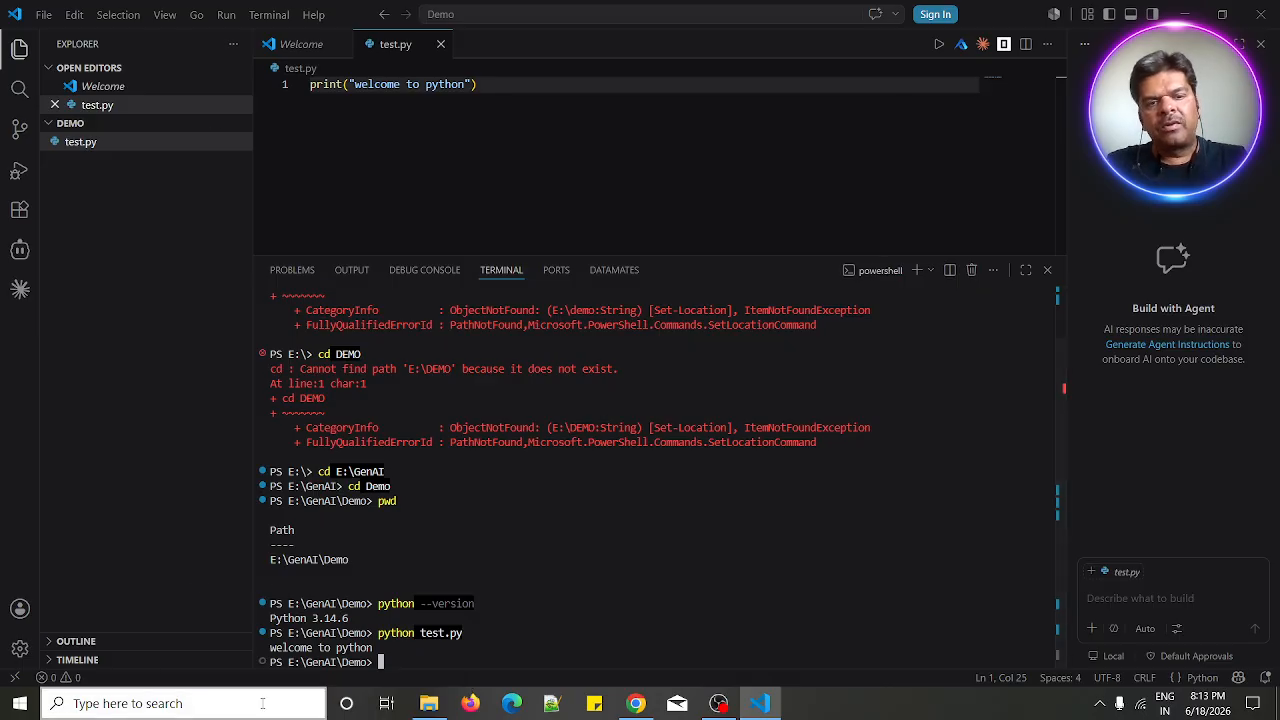
pyautogui.click(511, 87)
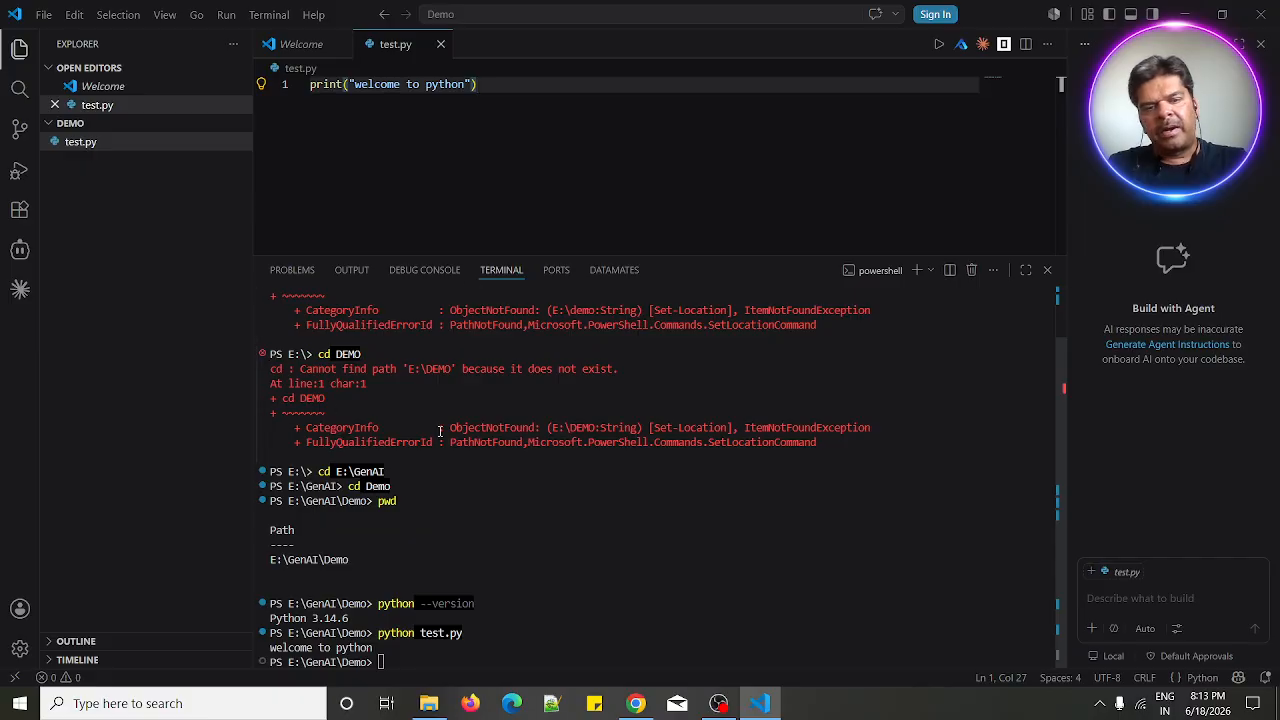
pyautogui.moveTo(354, 87); pyautogui.dragTo(368, 86)
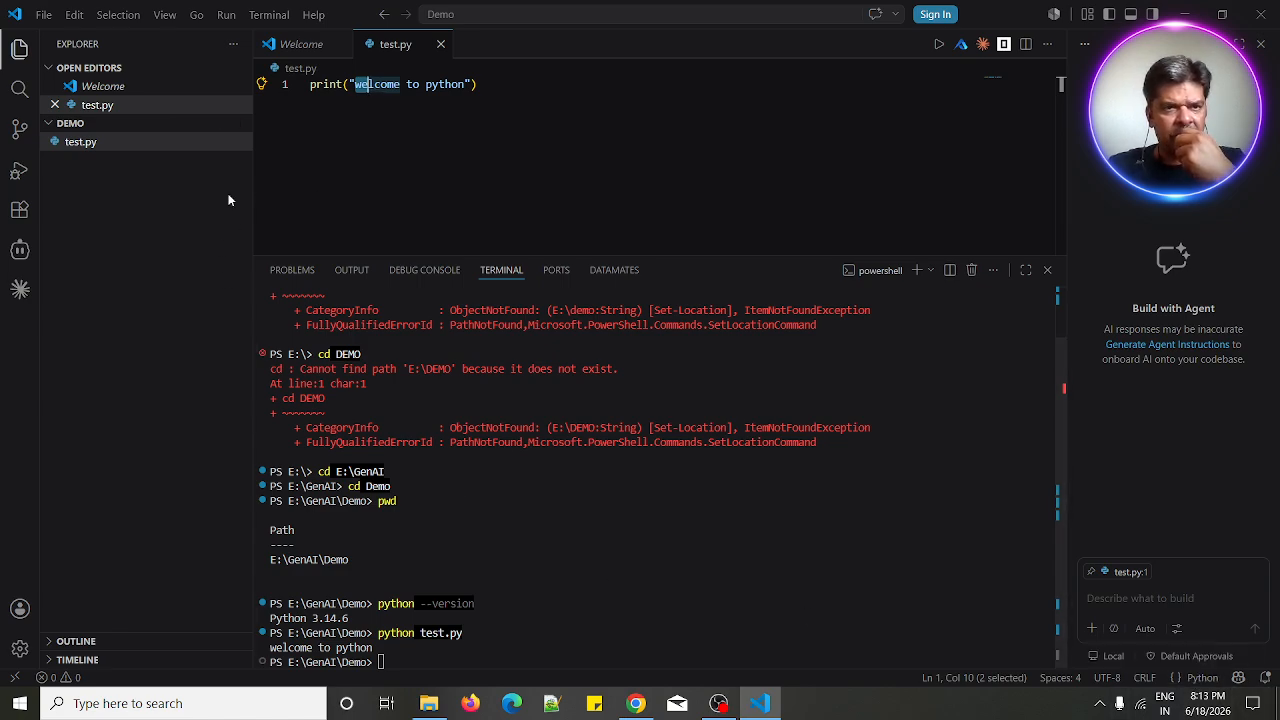
# - Search the extensions marketplace for python and install Microsoft's Python extension
pyautogui.click(19, 209)
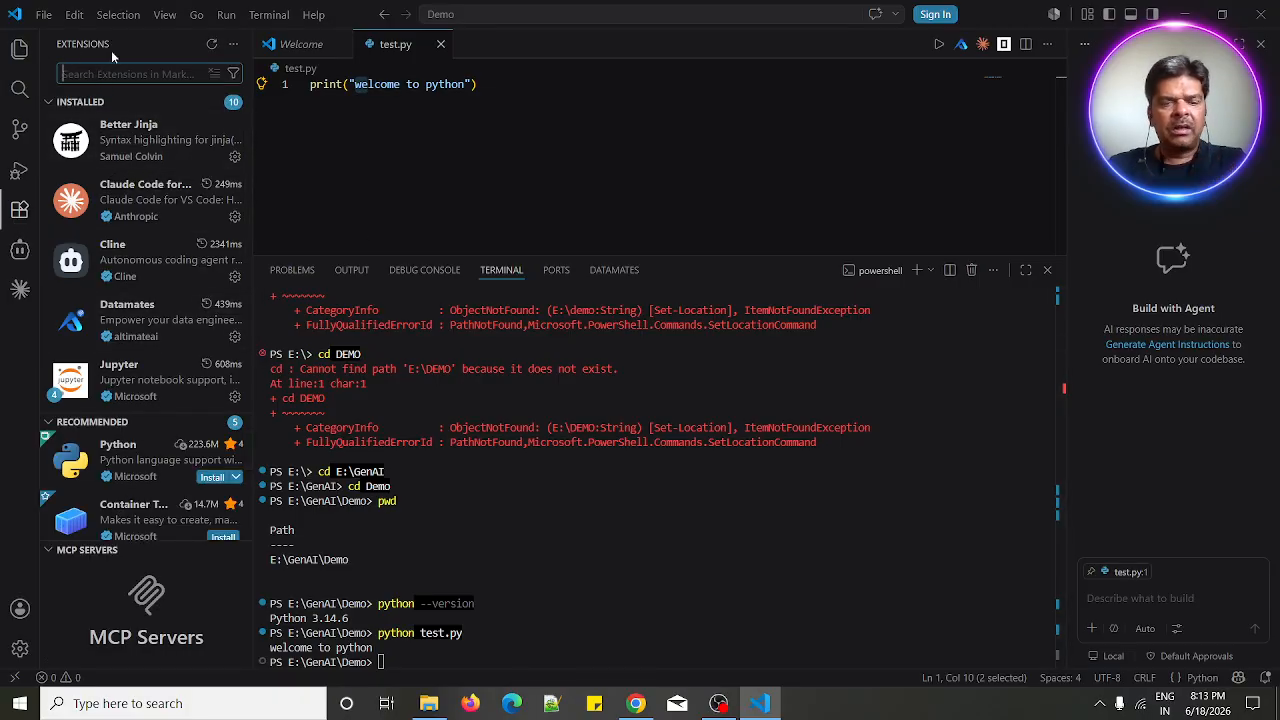
pyautogui.write('python')
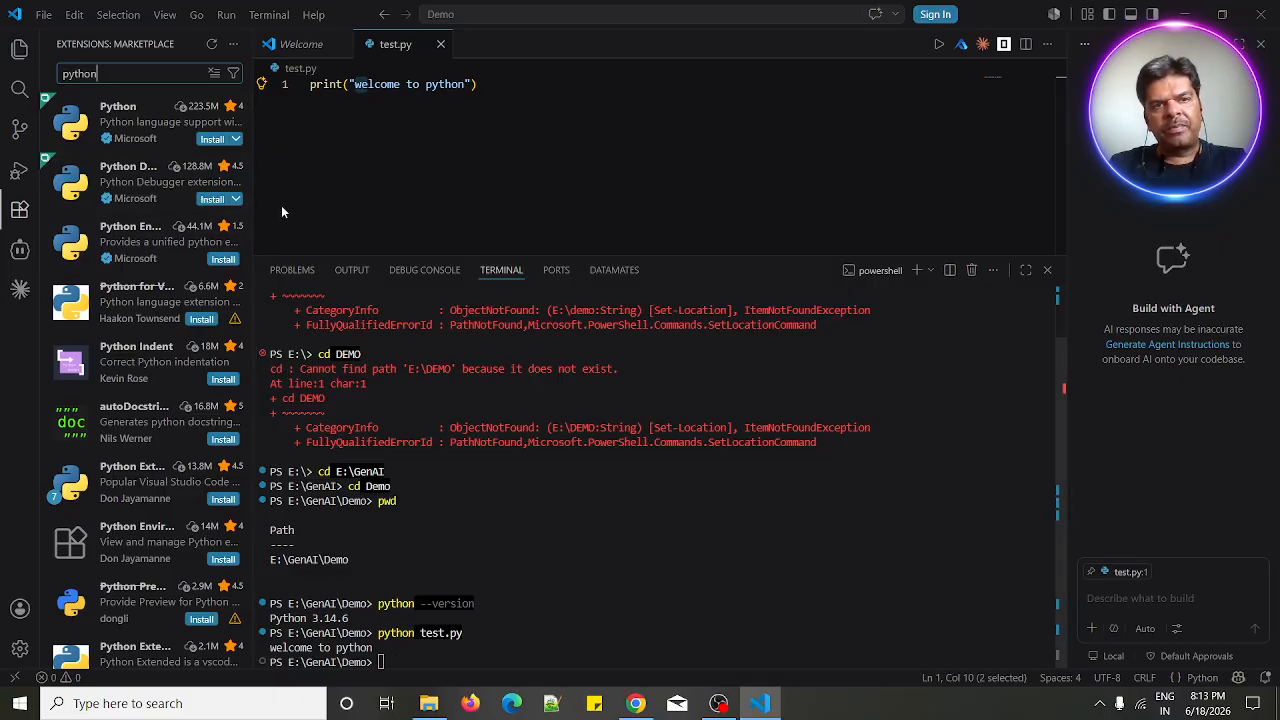
pyautogui.click(213, 142)
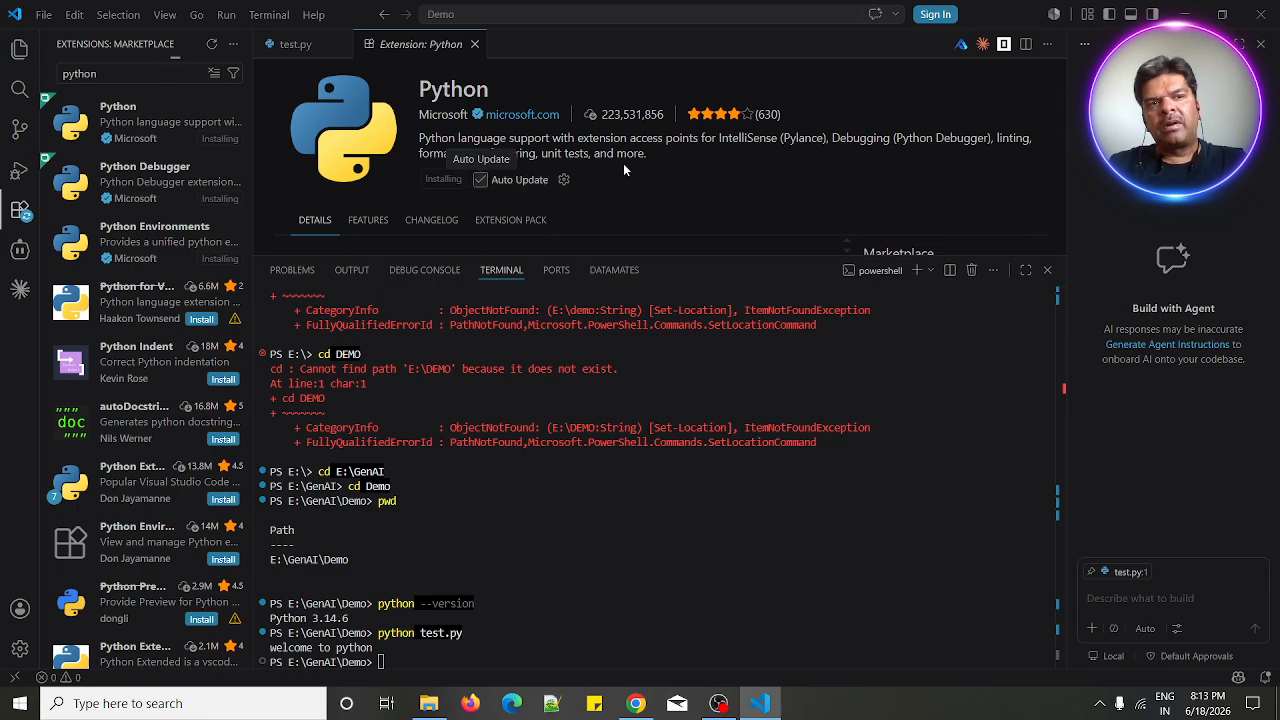
# - Open the Python Debugger and Python extension pages to follow their installation progress
pyautogui.click(143, 183)
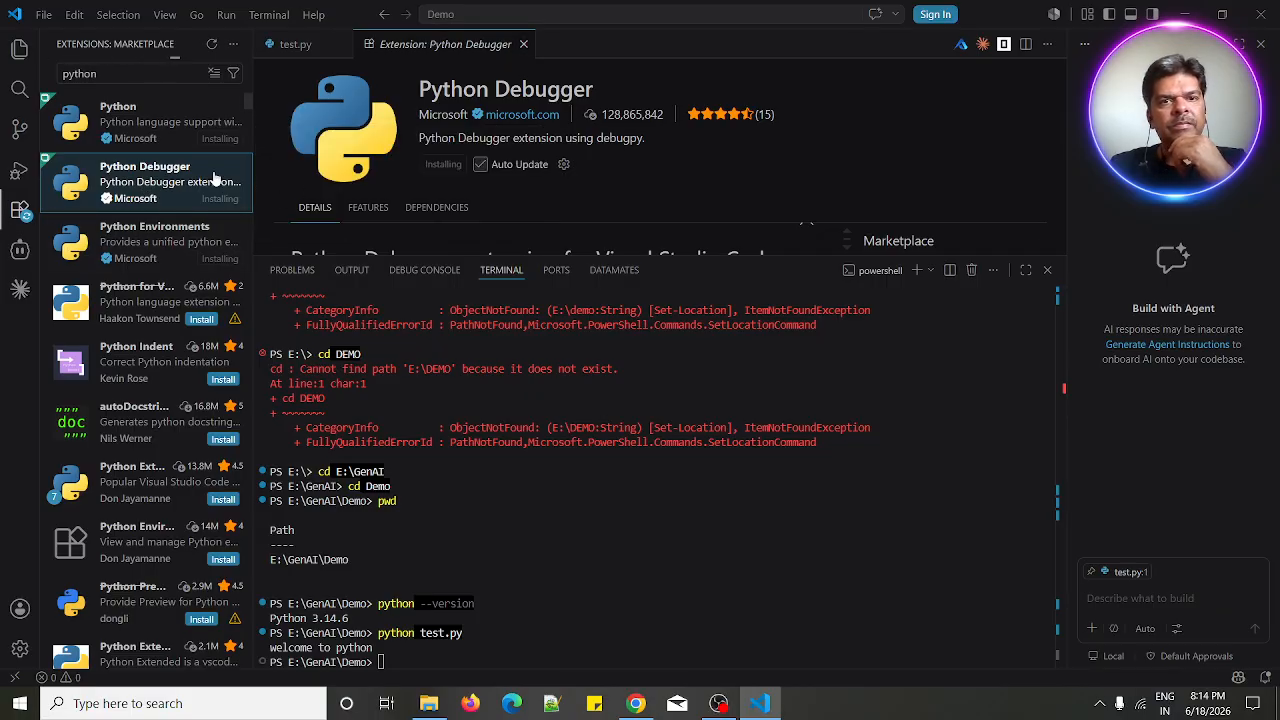
pyautogui.click(155, 133)
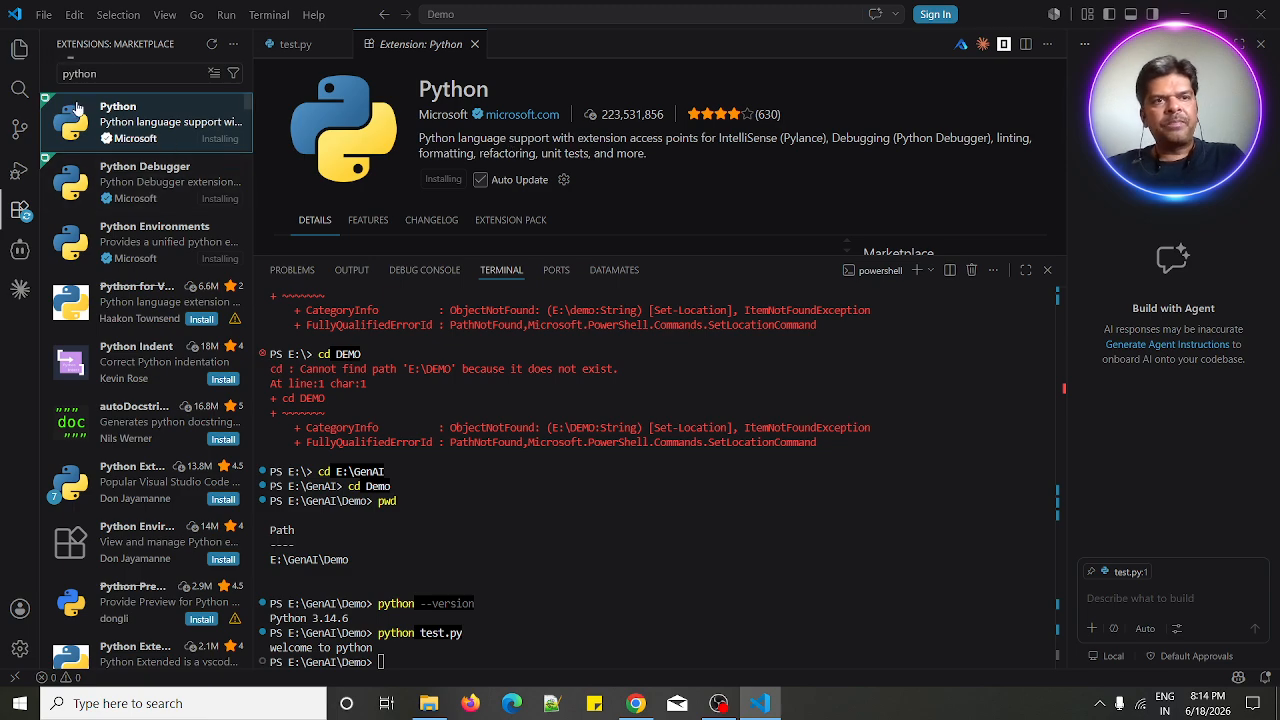
pyautogui.moveTo(90, 141)
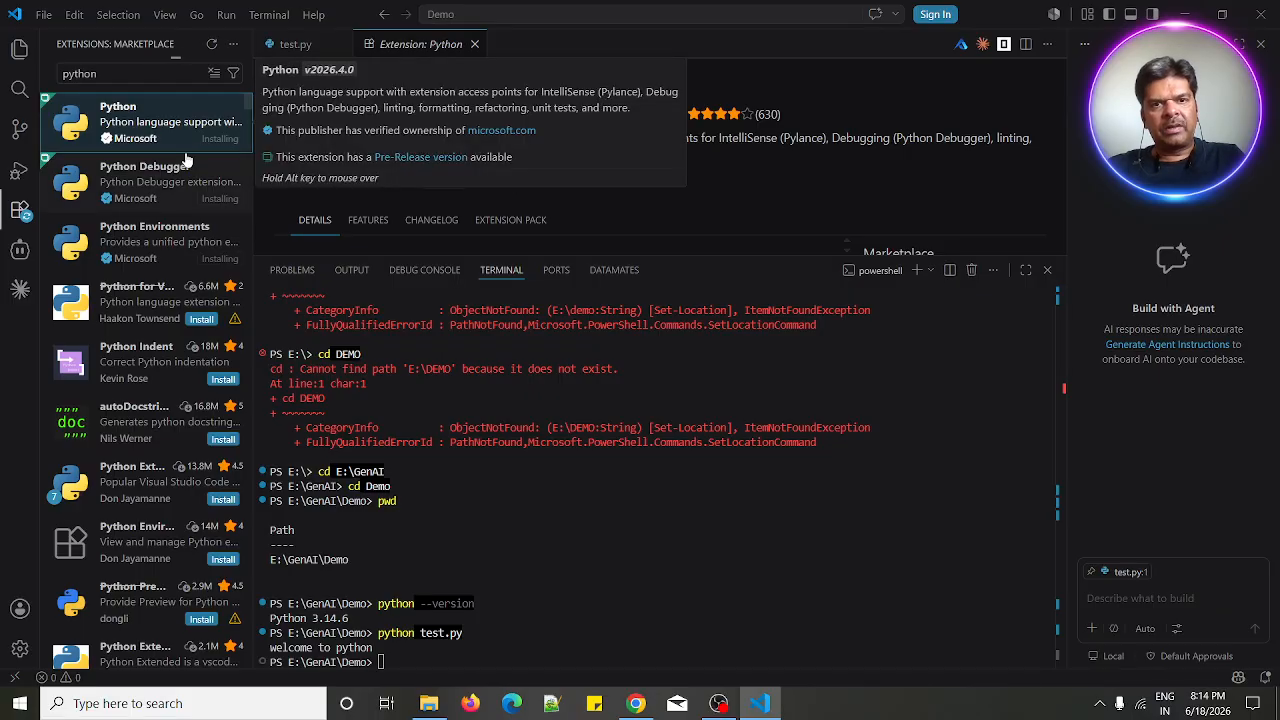
pyautogui.click(20, 213)
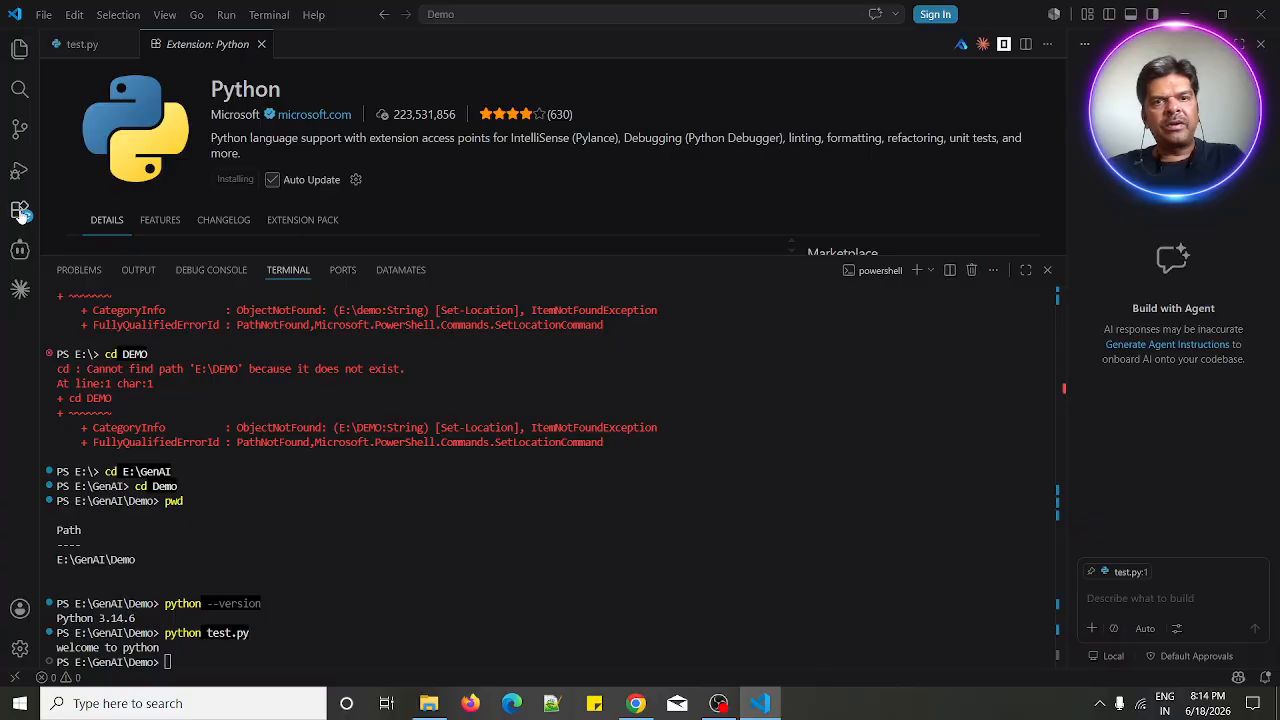
pyautogui.click(20, 213)
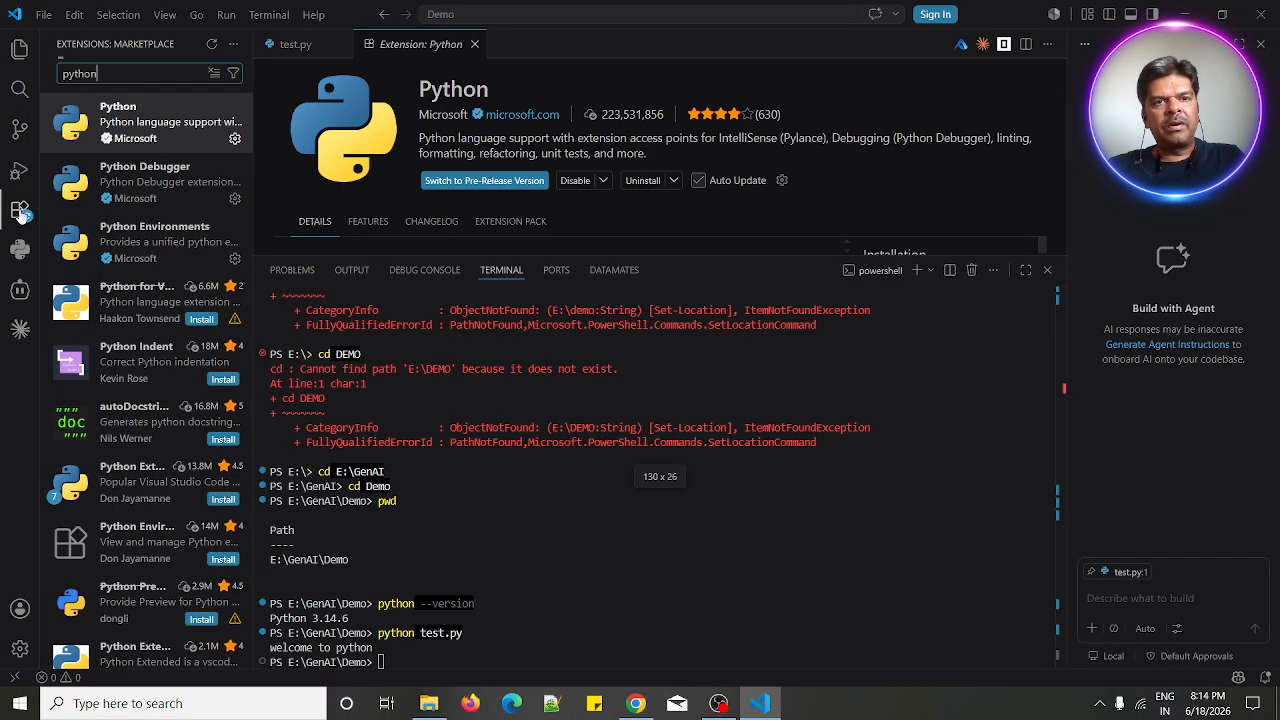
# - Open the Python Debugger extension details and dismiss the default interpreter path notification
pyautogui.doubleClick(110, 73)
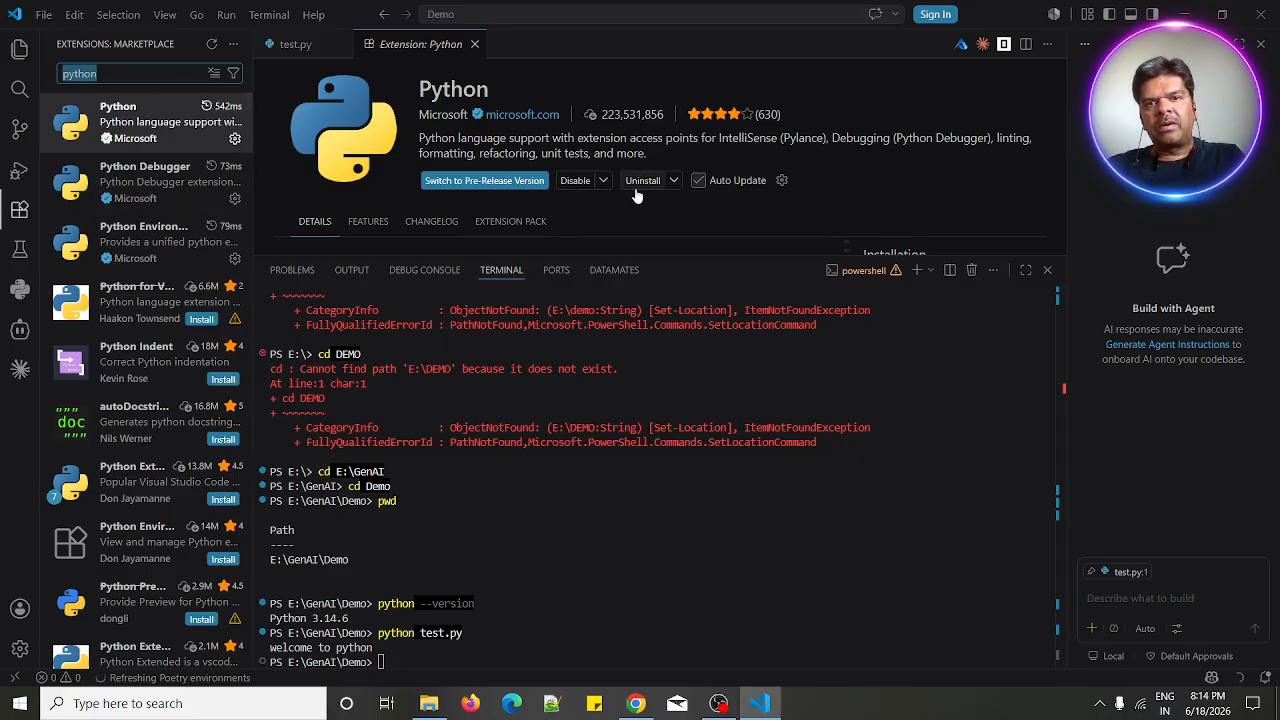
pyautogui.click(166, 184)
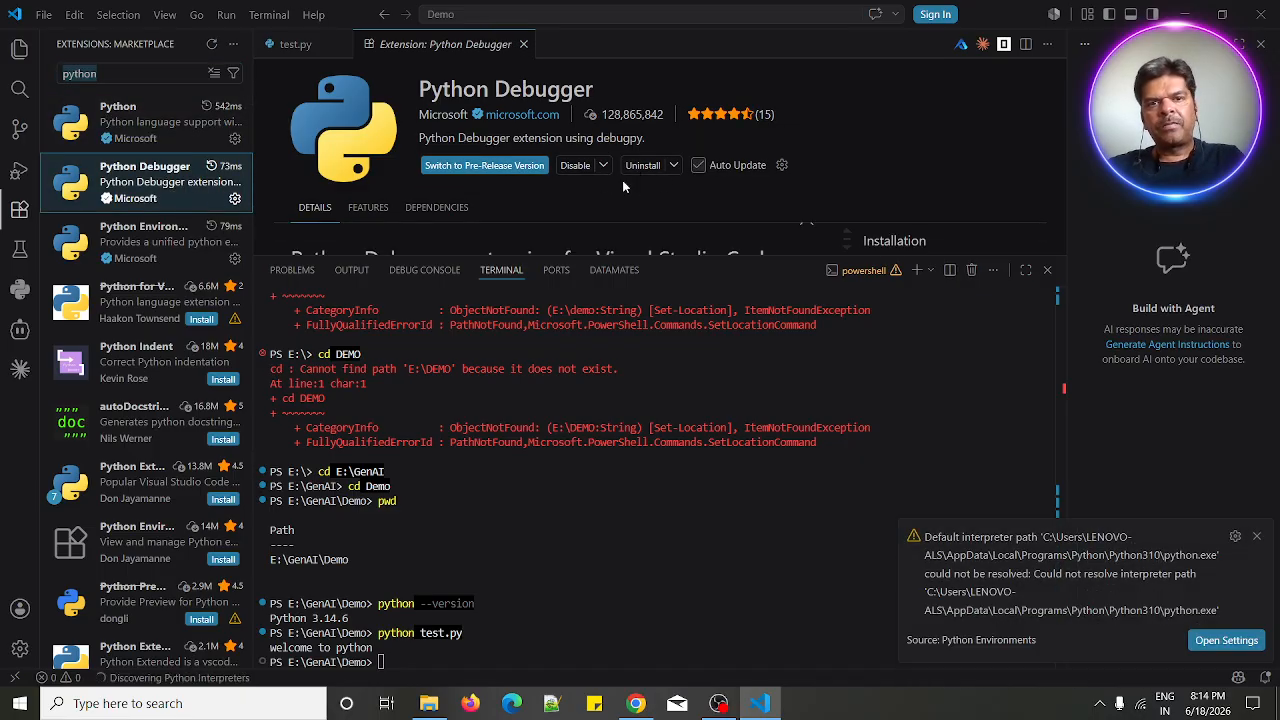
pyautogui.click(1257, 537)
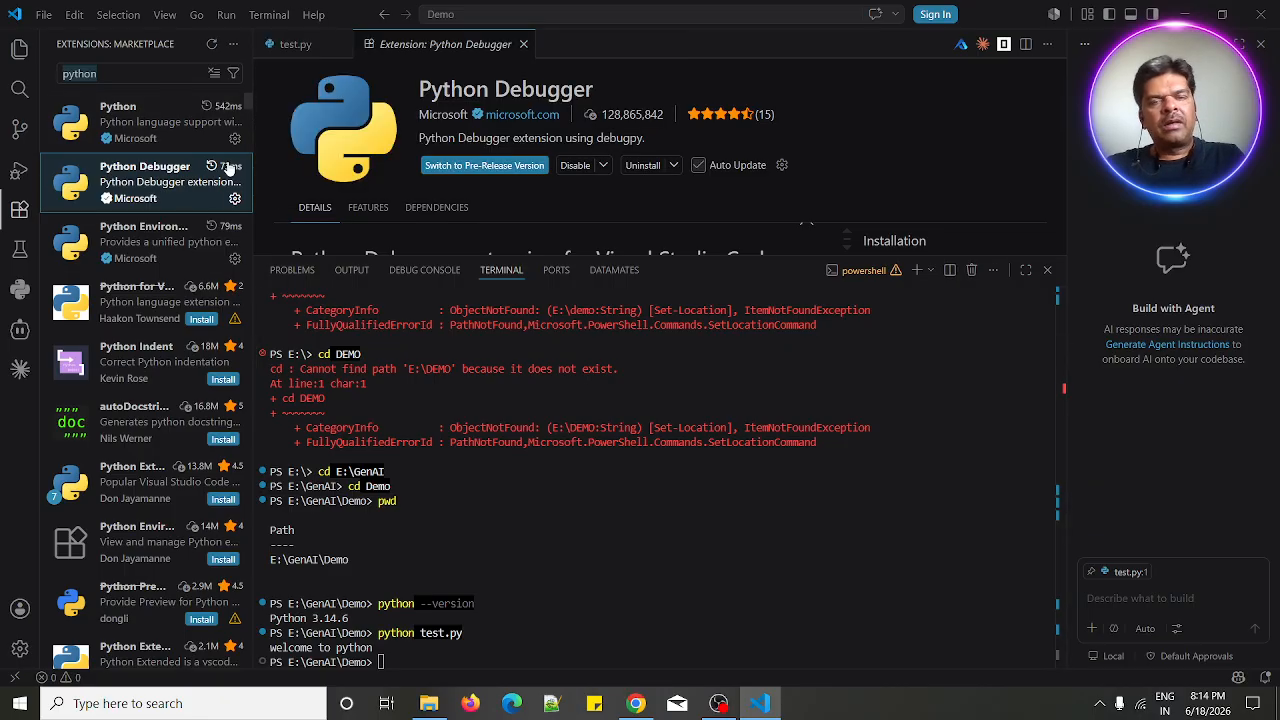
pyautogui.moveTo(174, 138)
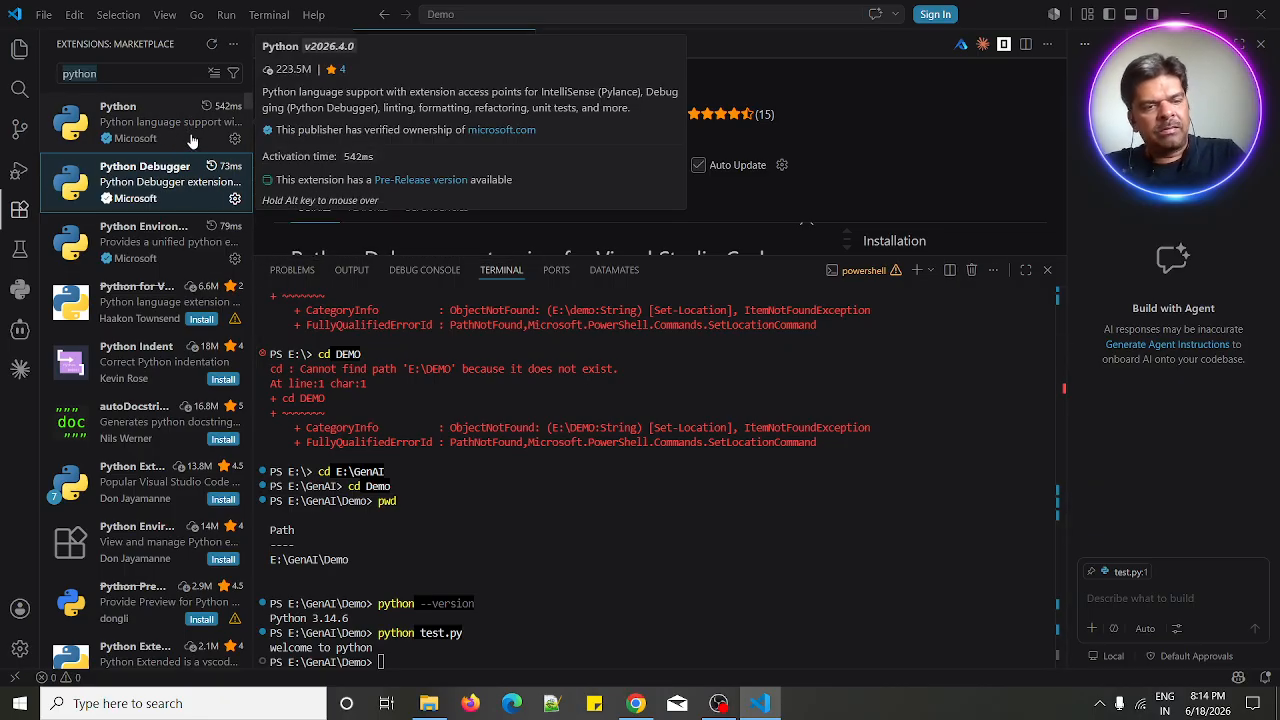